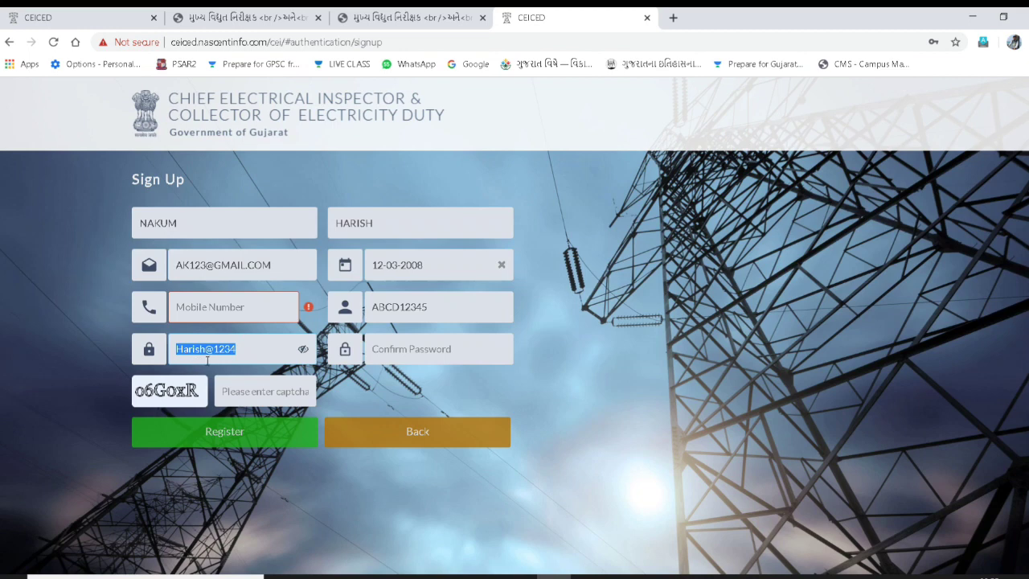
- Abandon the partly filled sign-up form and go back to the portal home page
{"action": "left_click", "coordinate": [392, 350]}
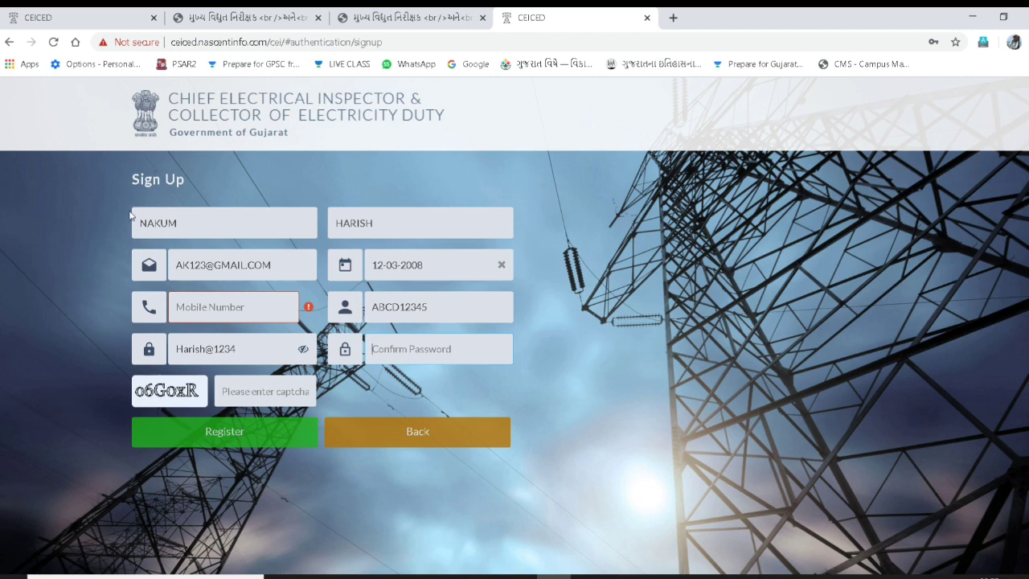
{"action": "left_click_drag", "start_coordinate": [133, 218], "coordinate": [269, 213]}
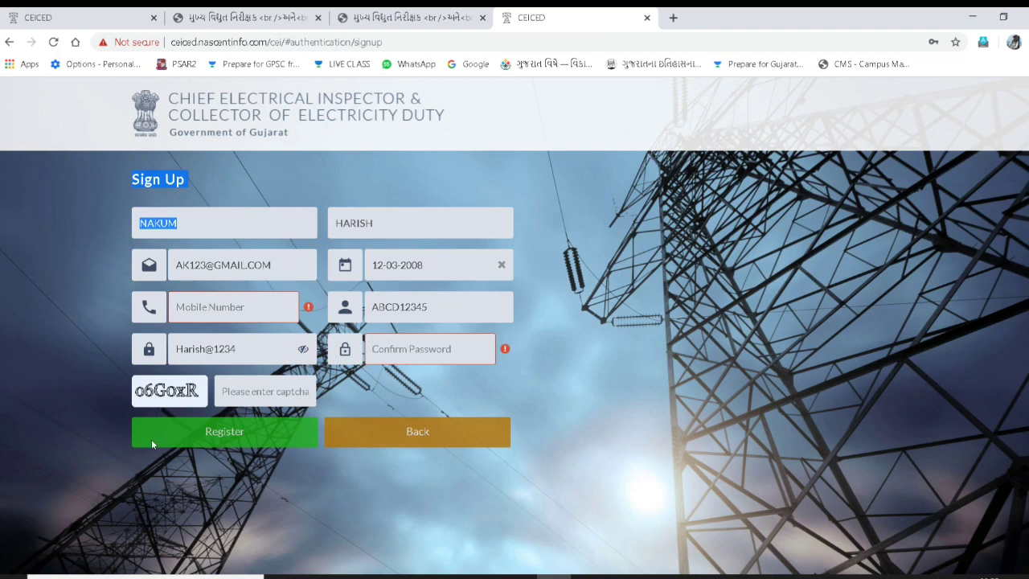
{"action": "left_click", "coordinate": [552, 231]}
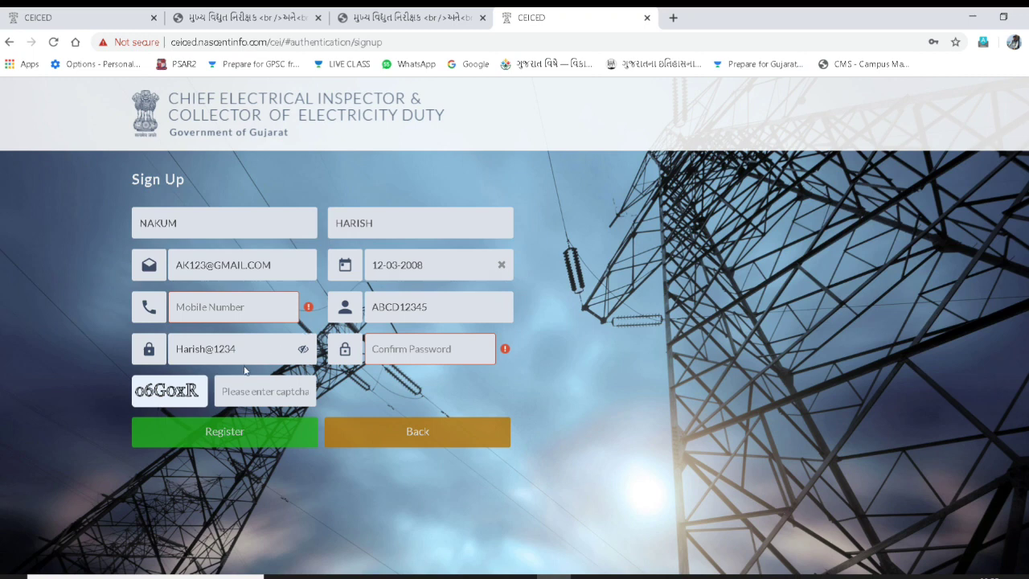
{"action": "triple_click", "coordinate": [285, 265]}
{"action": "left_click_drag", "start_coordinate": [261, 265], "coordinate": [209, 264]}
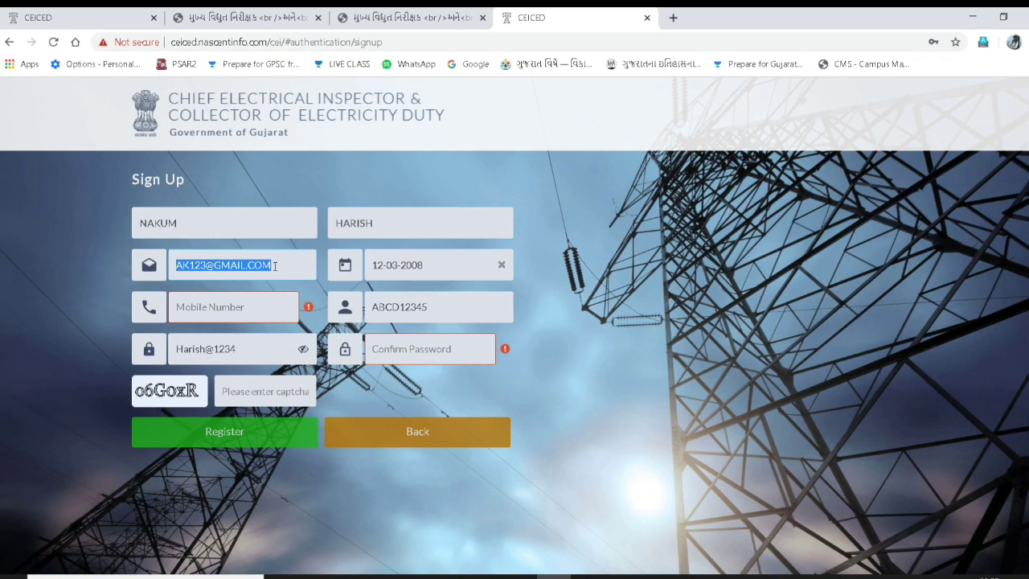
{"action": "left_click", "coordinate": [634, 394]}
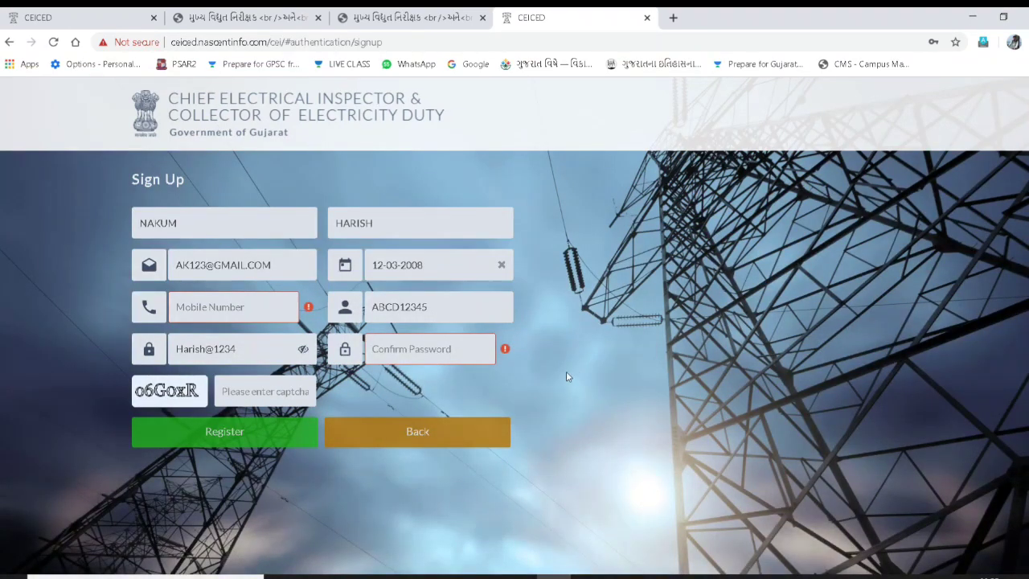
{"action": "left_click", "coordinate": [424, 436]}
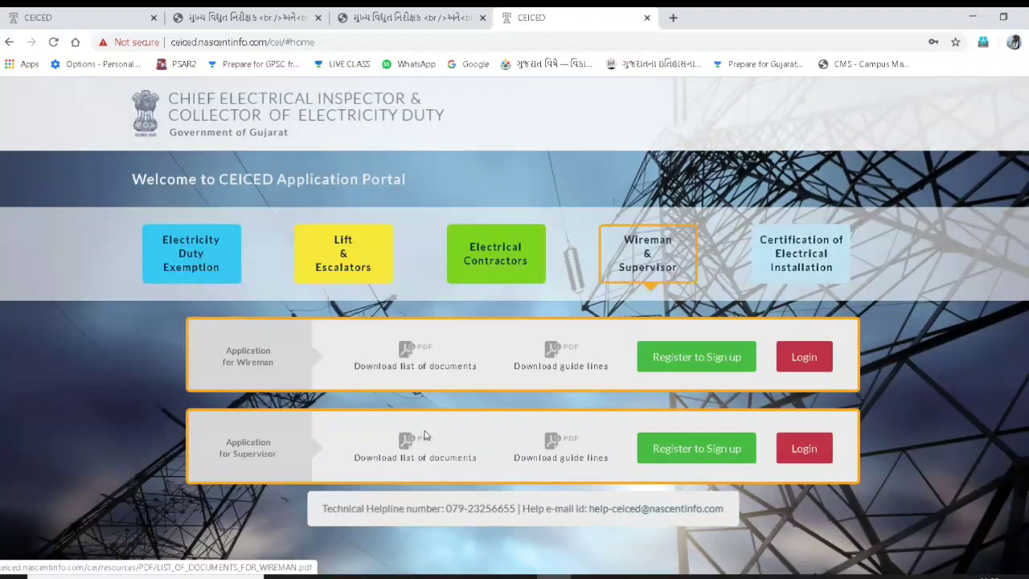
- Log in to the wireman account with the account username and password
{"action": "left_click", "coordinate": [804, 357]}
{"action": "left_click", "coordinate": [527, 294]}
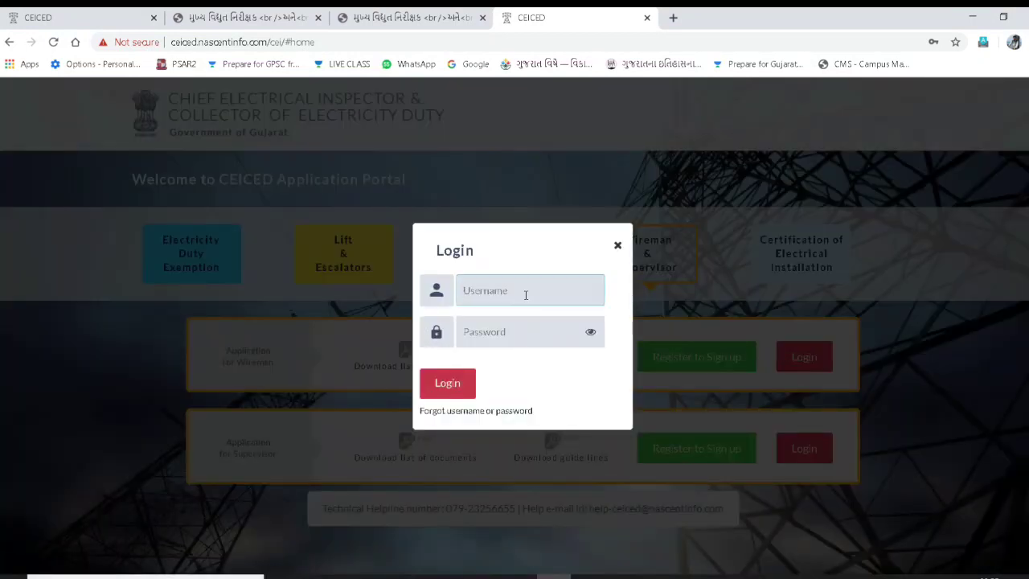
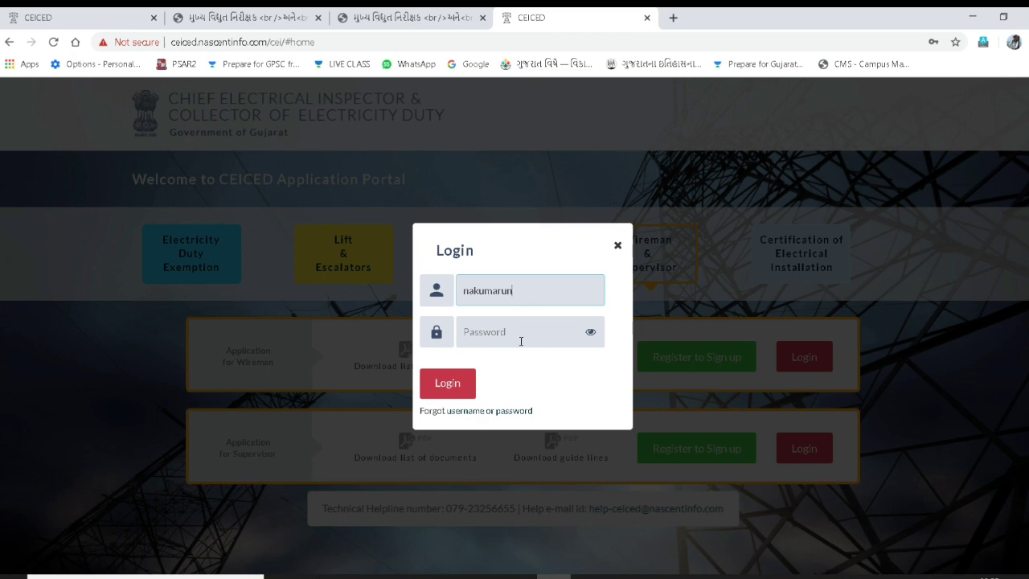
{"action": "left_click", "coordinate": [521, 341]}
{"action": "type", "text": "•"}
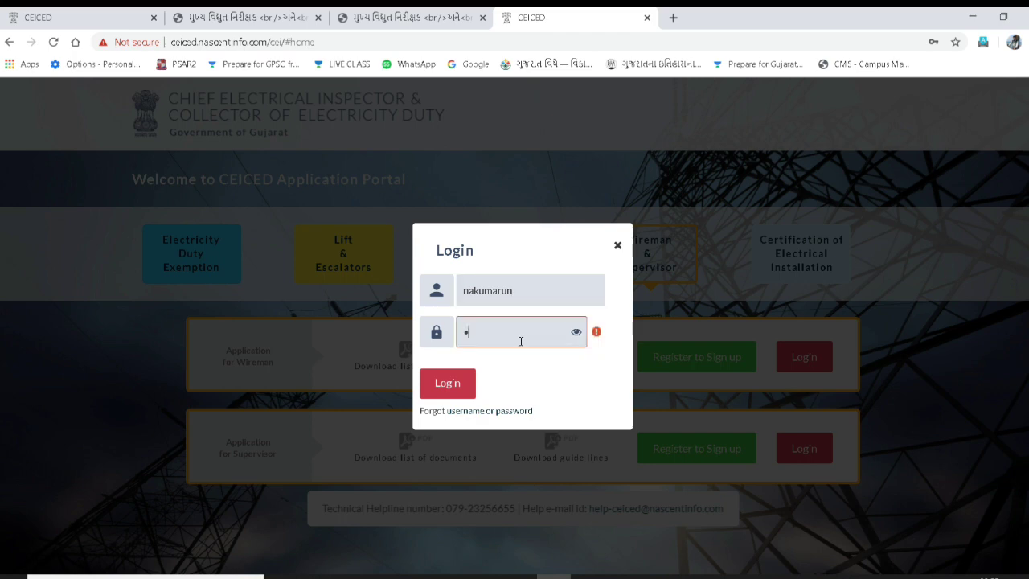
{"action": "type", "text": "•••••••••"}
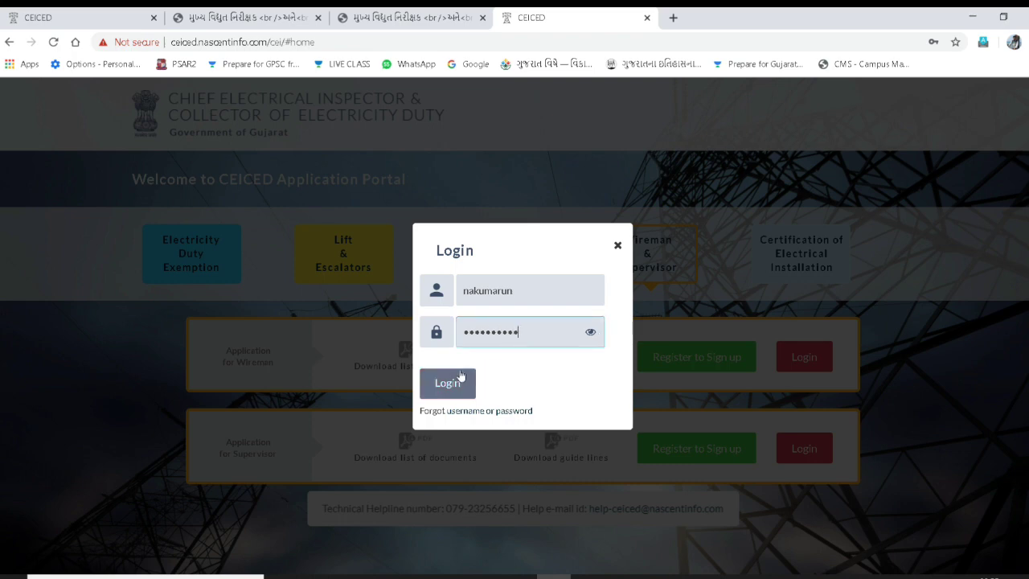
{"action": "left_click", "coordinate": [444, 383]}
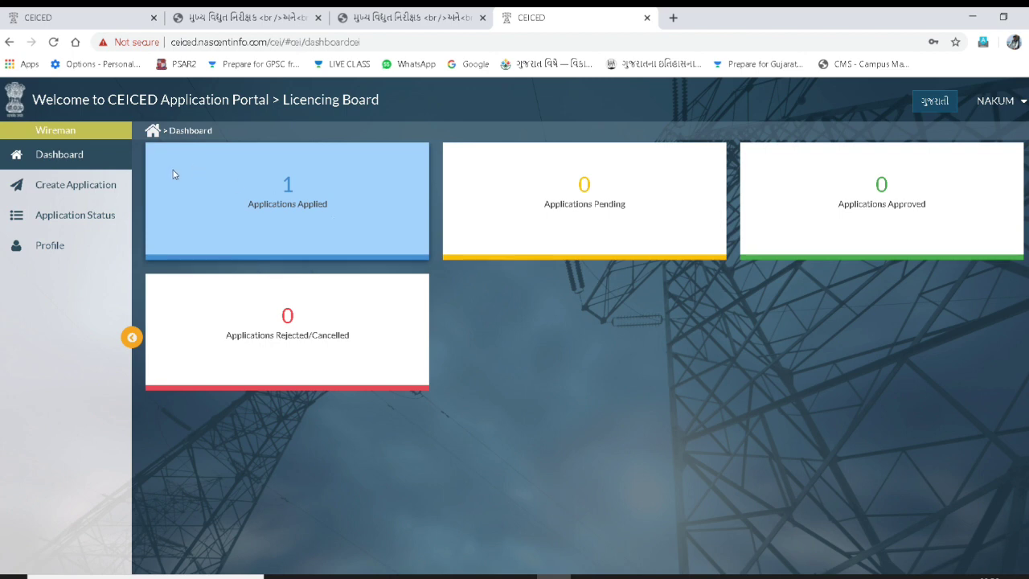
- Review the dashboard and My Profile, then return to the Create Application type list
{"action": "left_click", "coordinate": [66, 186]}
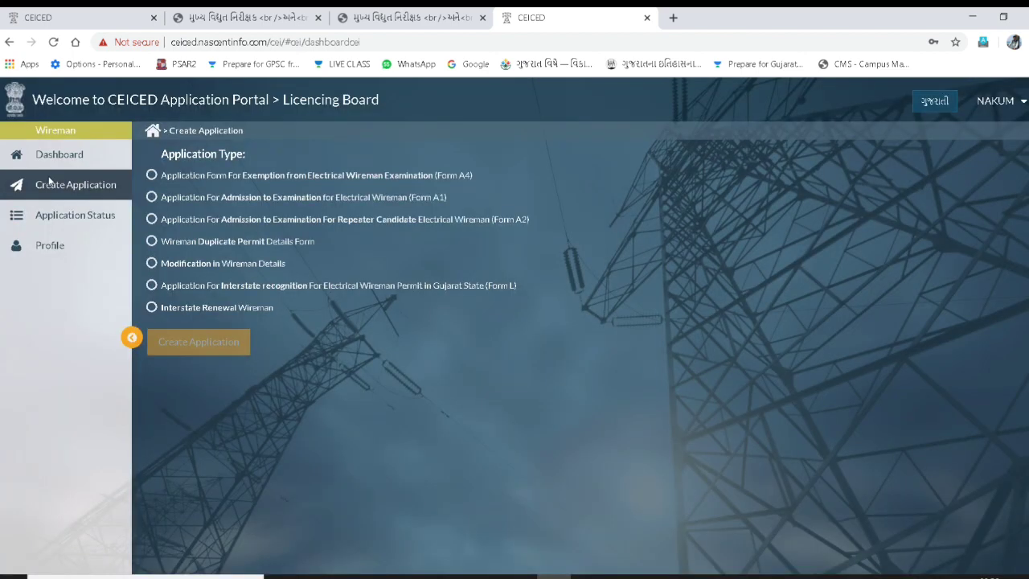
{"action": "left_click", "coordinate": [59, 156]}
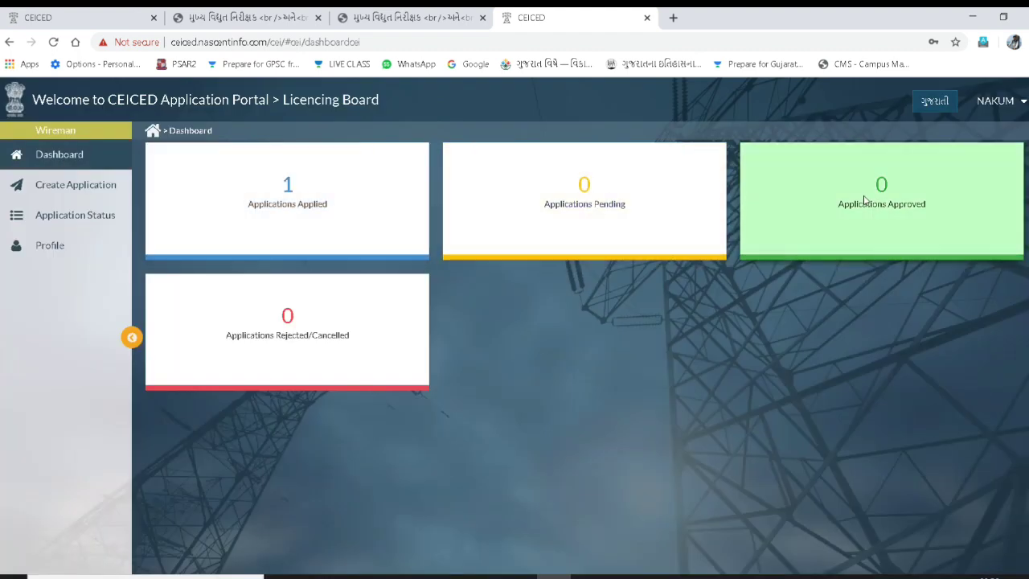
{"action": "left_click", "coordinate": [1023, 103]}
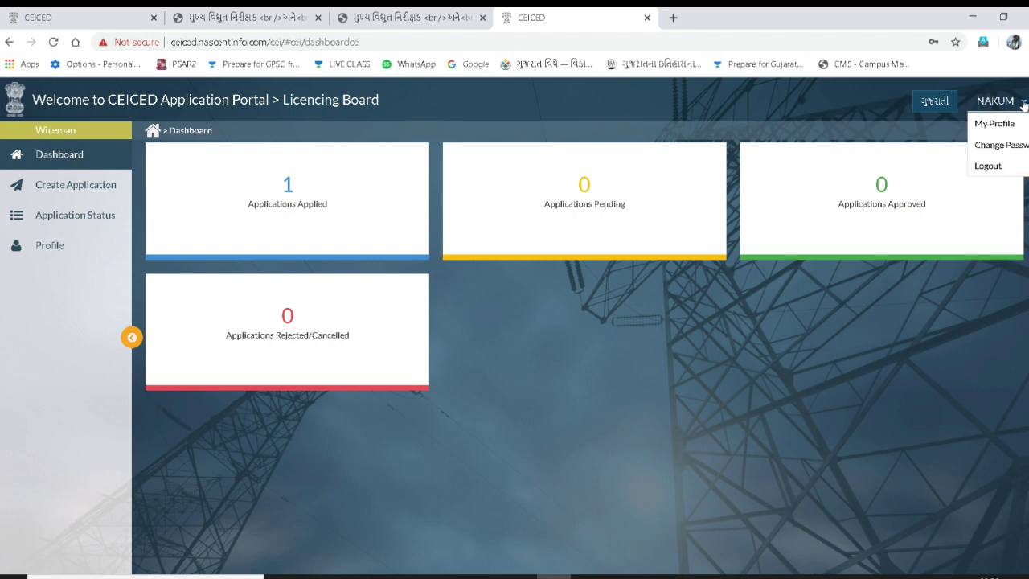
{"action": "left_click", "coordinate": [989, 124]}
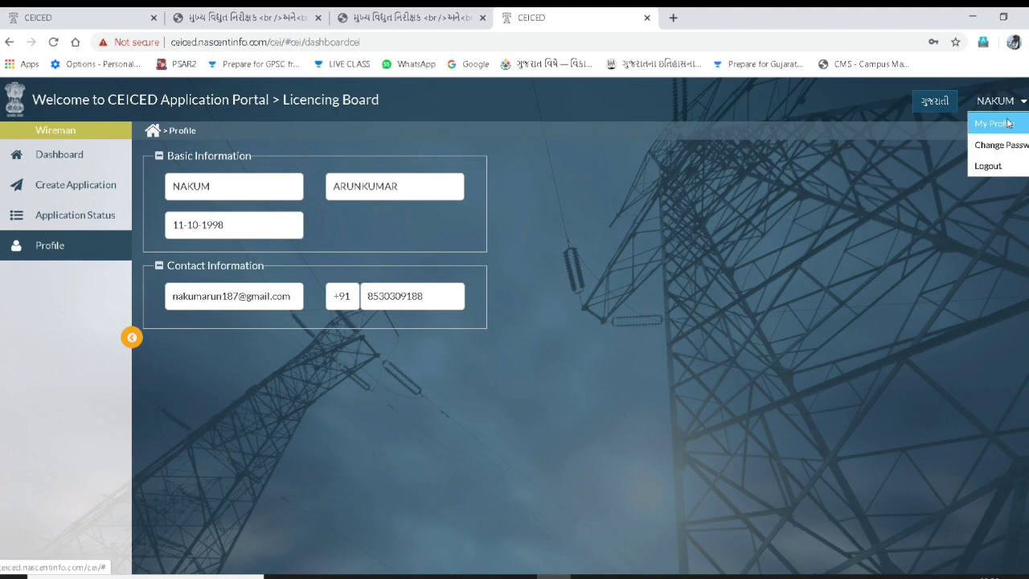
{"action": "left_click", "coordinate": [73, 188]}
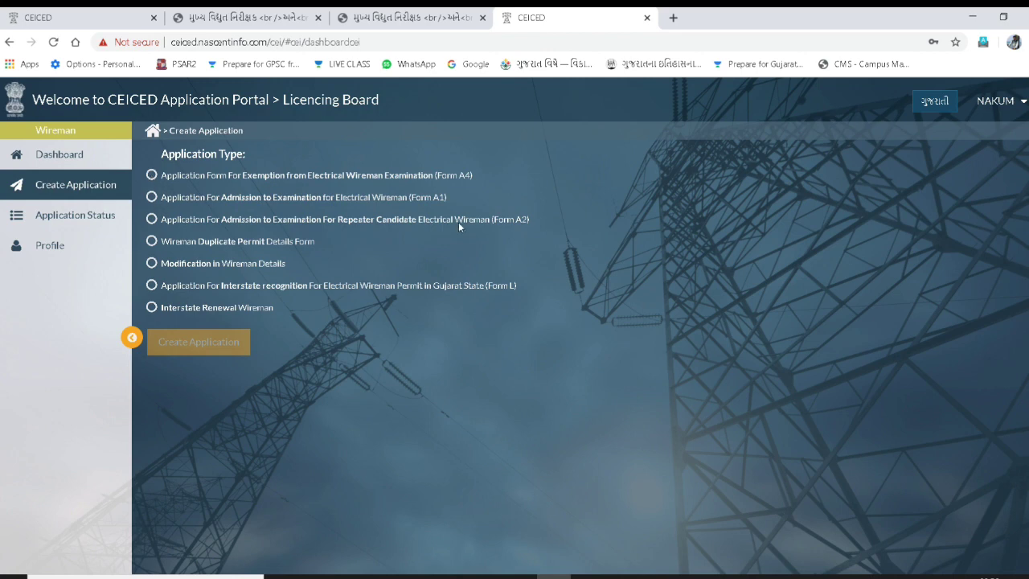
- Create a new Exemption from Electrical Wireman Examination (Form A4) application
{"action": "left_click_drag", "start_coordinate": [444, 198], "coordinate": [451, 199]}
{"action": "left_click", "coordinate": [151, 198]}
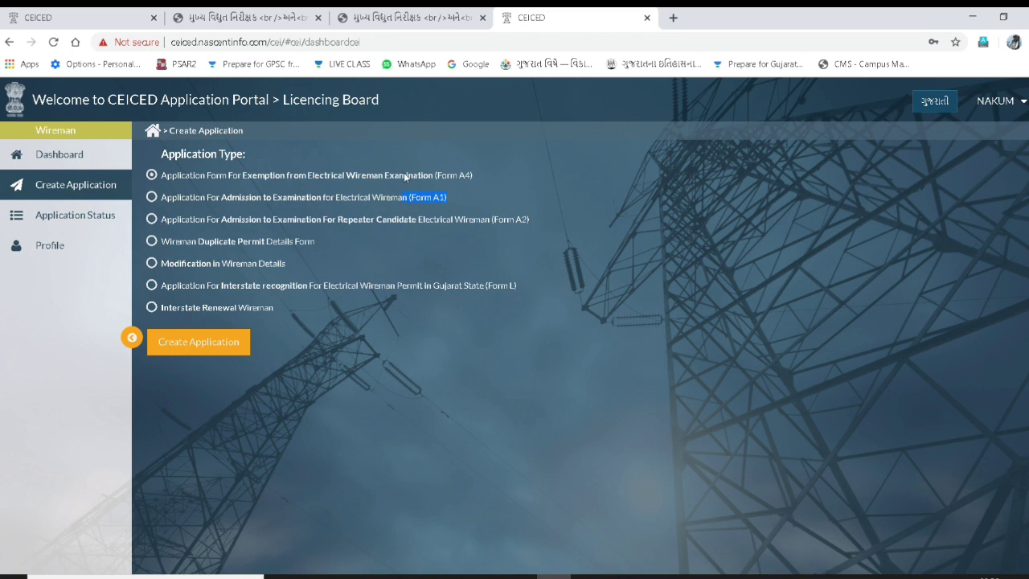
{"action": "left_click", "coordinate": [203, 339]}
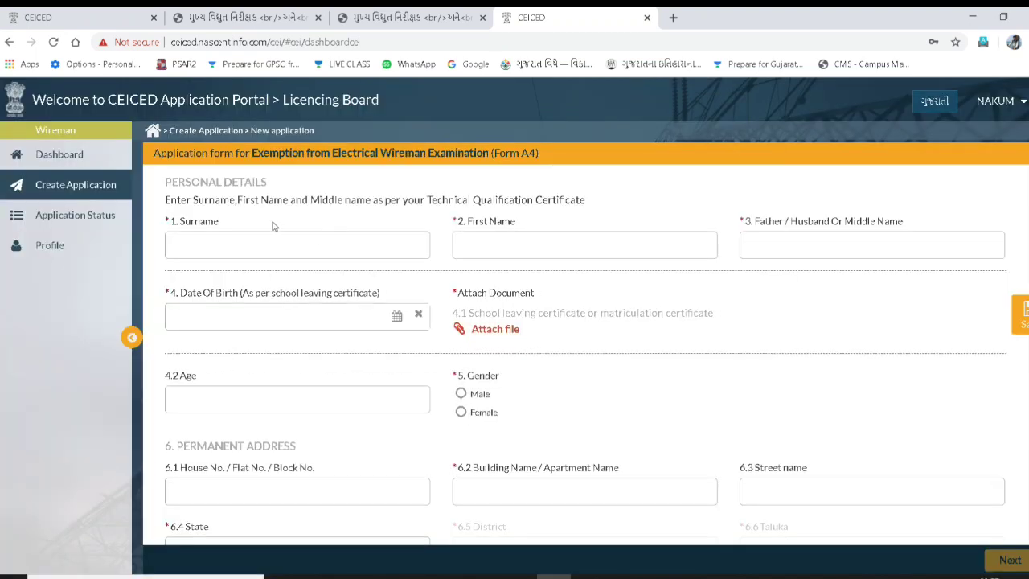
- Enter the applicant's surname, first name and father/husband name
{"action": "left_click", "coordinate": [296, 246]}
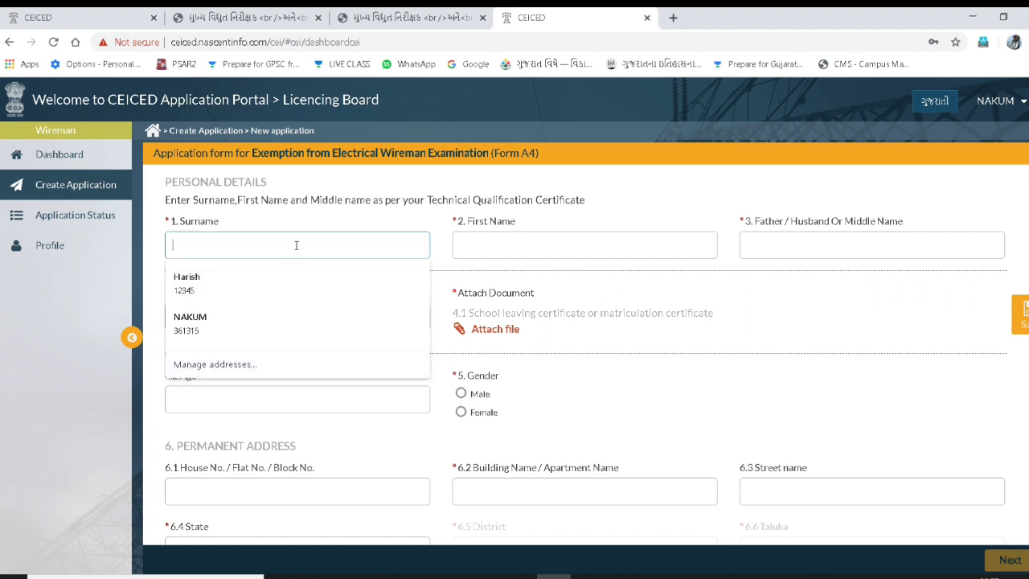
{"action": "key", "text": "Tab"}
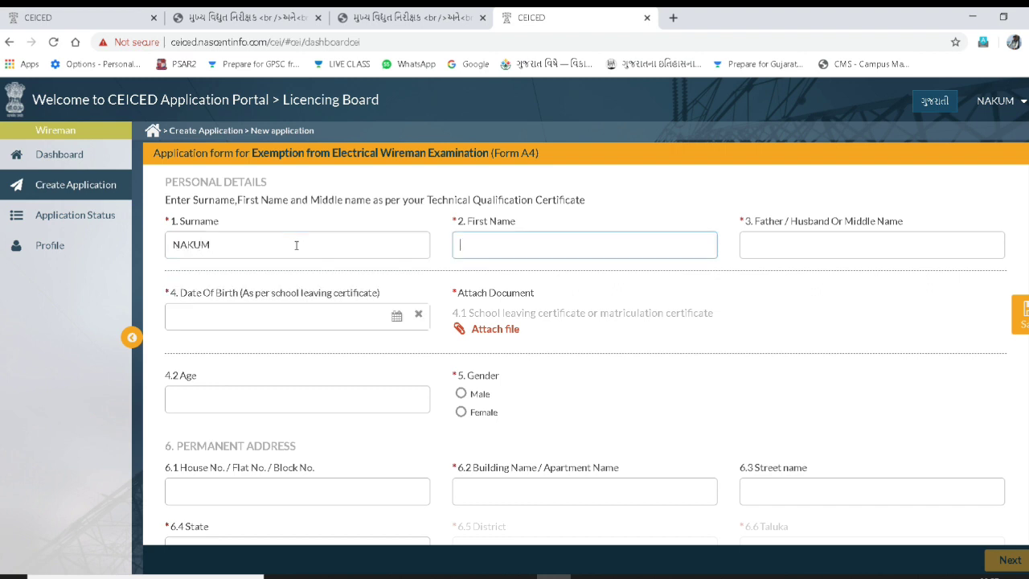
{"action": "key", "text": "Tab"}
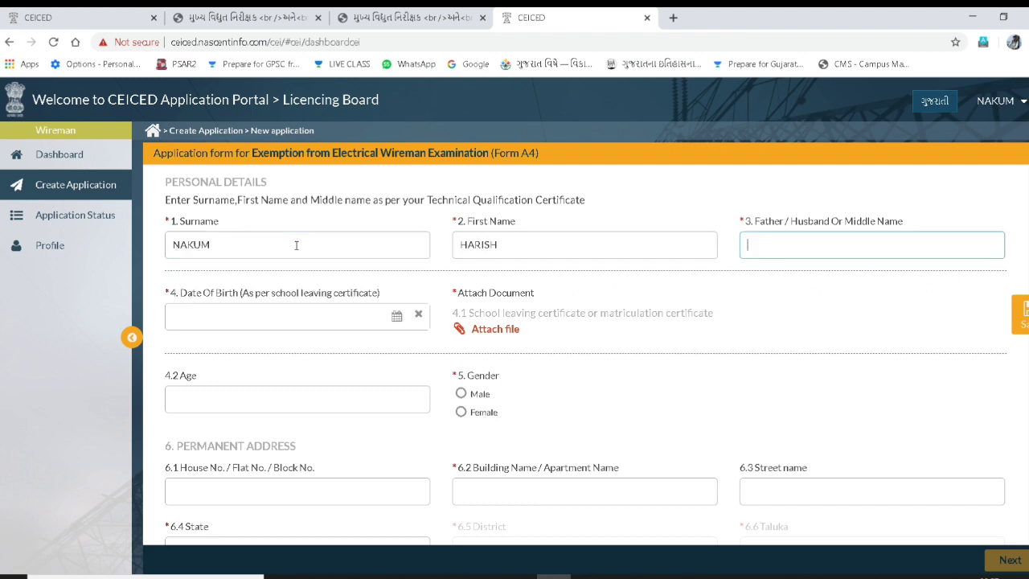
{"action": "type", "text": "n"}
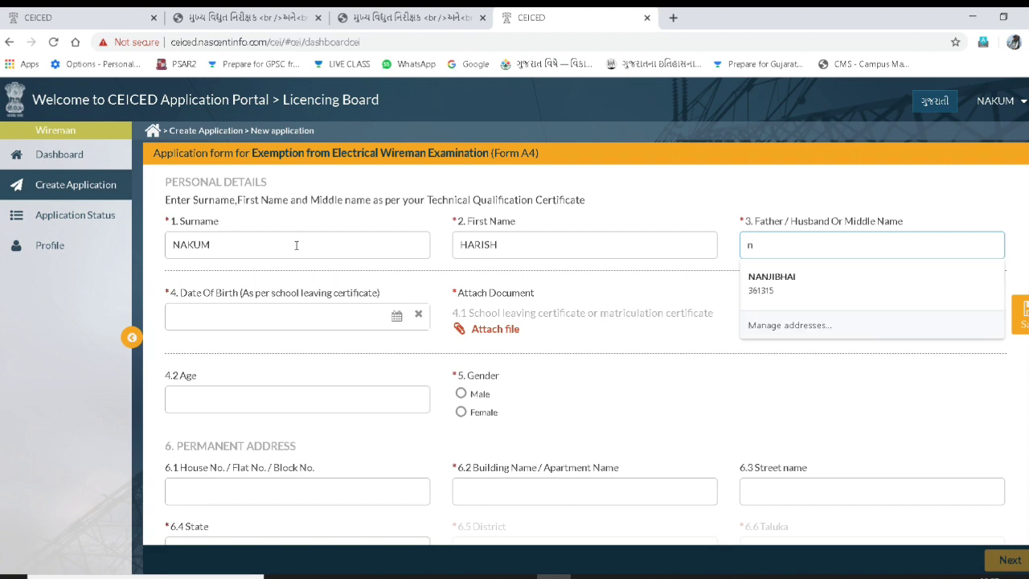
{"action": "left_click", "coordinate": [648, 338]}
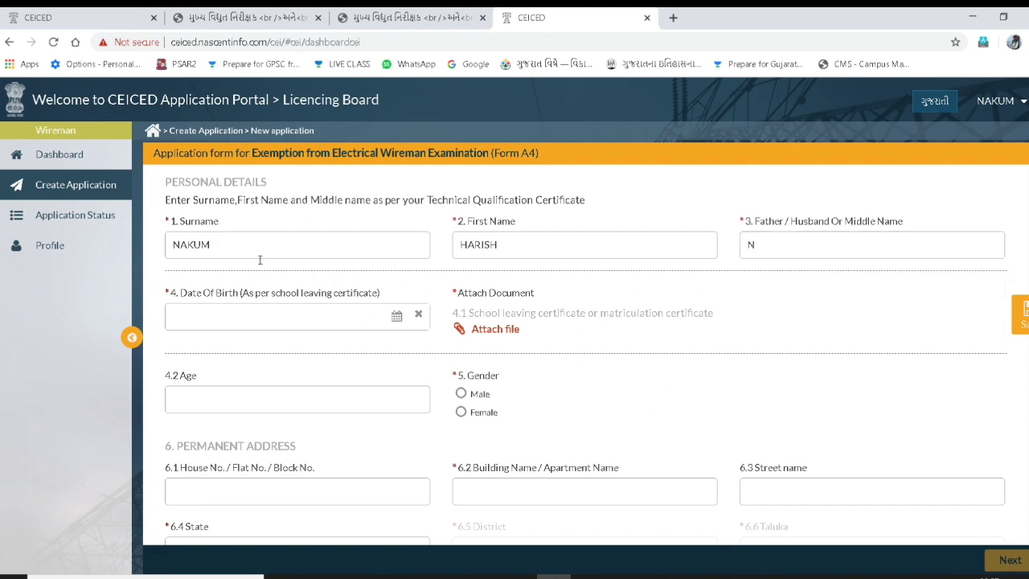
- Set the date of birth to 9 March 2005 so the age fills in as 15
{"action": "left_click", "coordinate": [396, 317]}
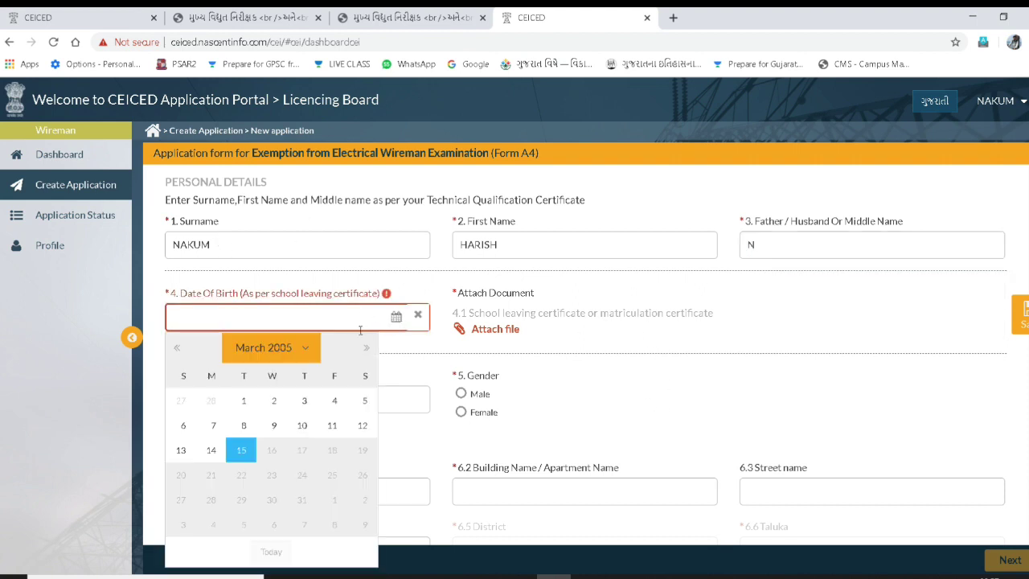
{"action": "left_click", "coordinate": [286, 434]}
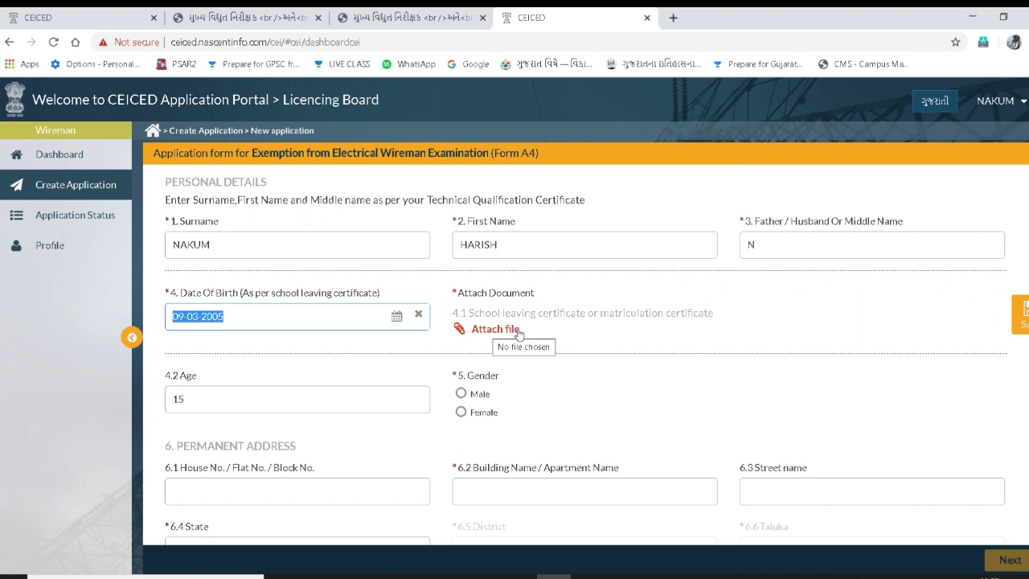
{"action": "scroll", "coordinate": [519, 332], "scroll_direction": "down", "scroll_amount": 1}
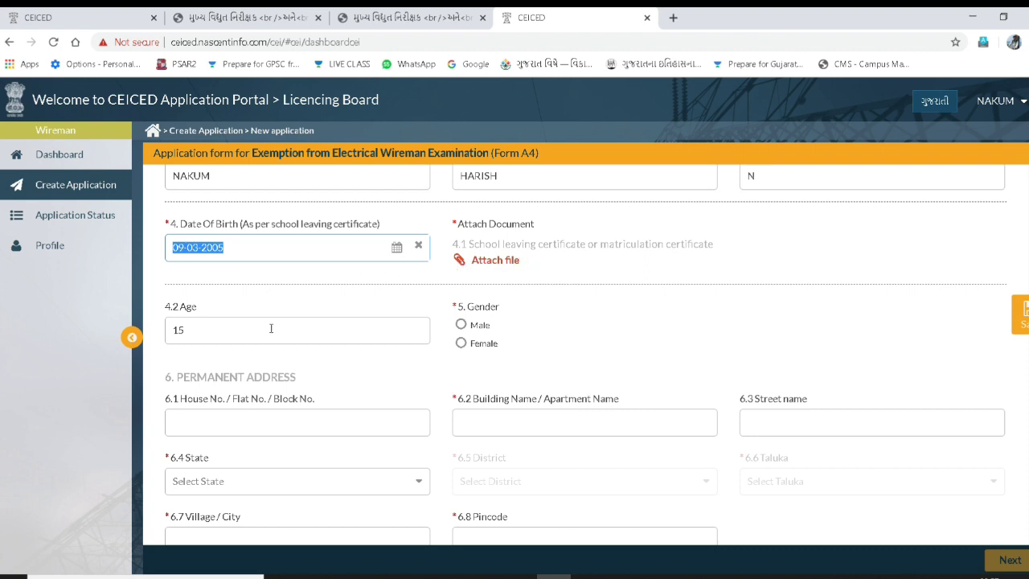
- Mark the applicant as male and enter the permanent address house/flat number
{"action": "scroll", "coordinate": [288, 314], "scroll_direction": "down", "scroll_amount": 1}
{"action": "double_click", "coordinate": [177, 261]}
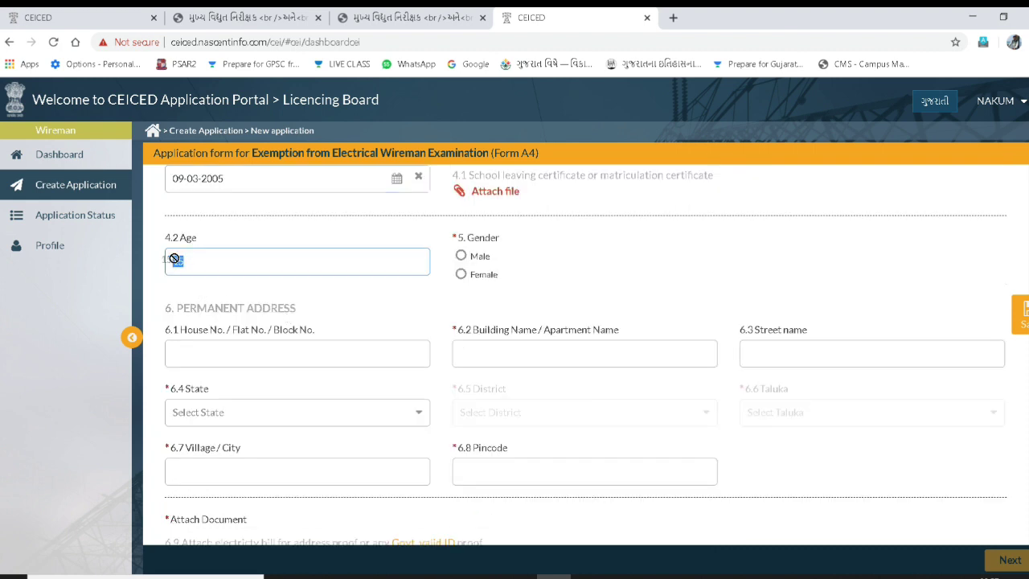
{"action": "left_click", "coordinate": [463, 256]}
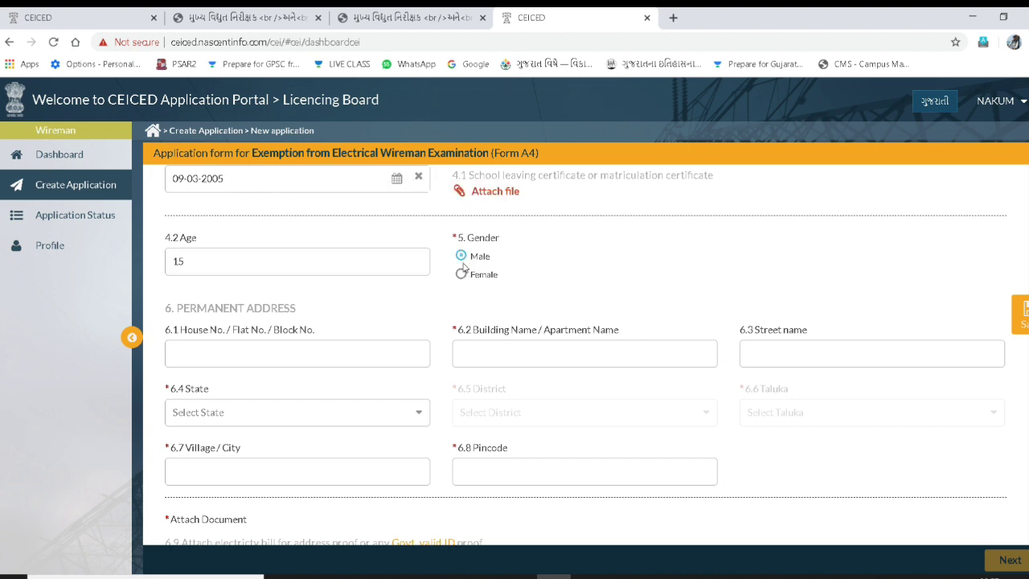
{"action": "left_click", "coordinate": [277, 353]}
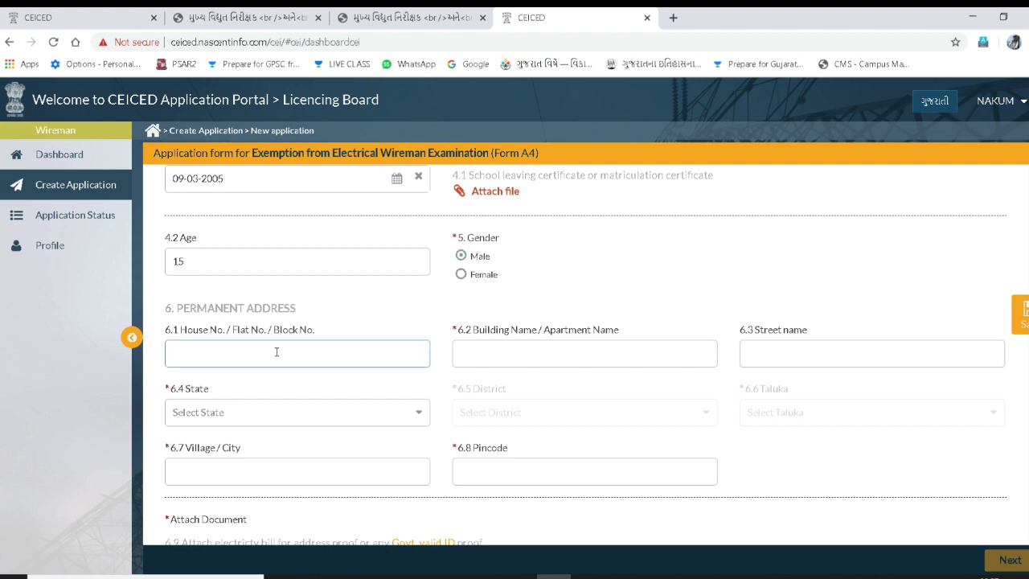
{"action": "type", "text": "jamnagar lal"}
{"action": "left_click", "coordinate": [602, 356]}
{"action": "left_click", "coordinate": [780, 354]}
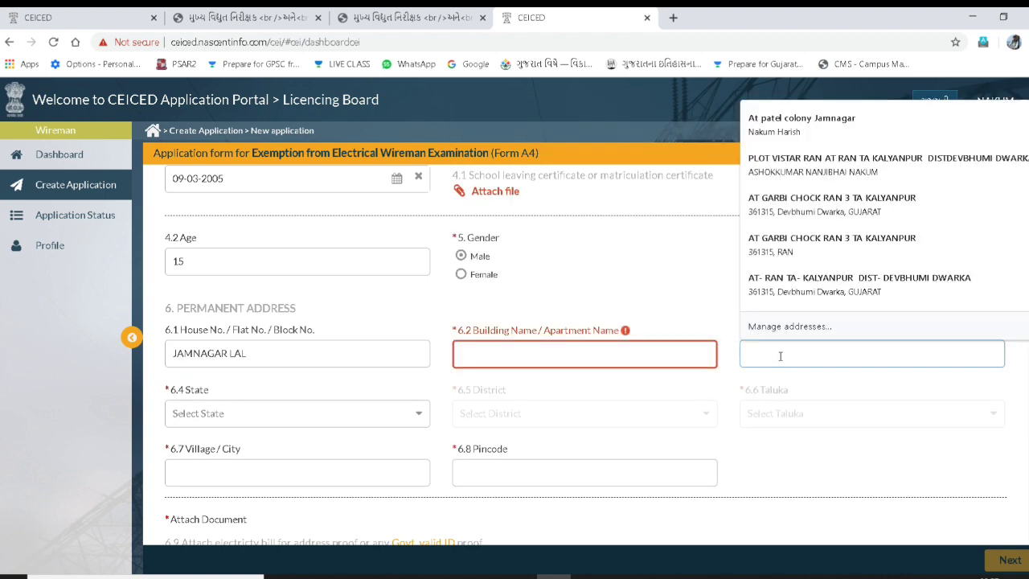
- Fill the permanent address from the saved Gujarat autofill entry
{"action": "left_click", "coordinate": [418, 413]}
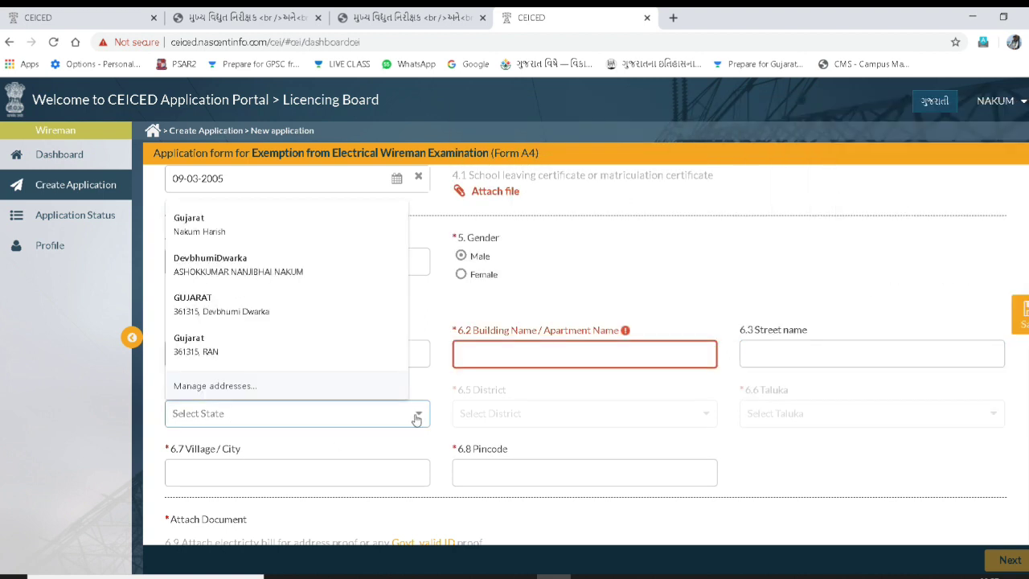
{"action": "left_click", "coordinate": [419, 415]}
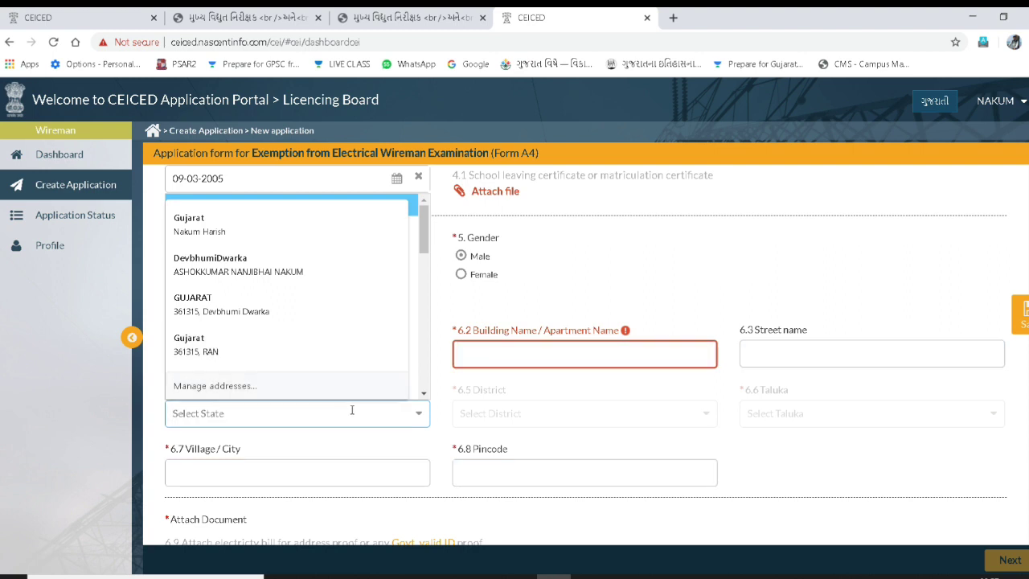
{"action": "left_click", "coordinate": [418, 414]}
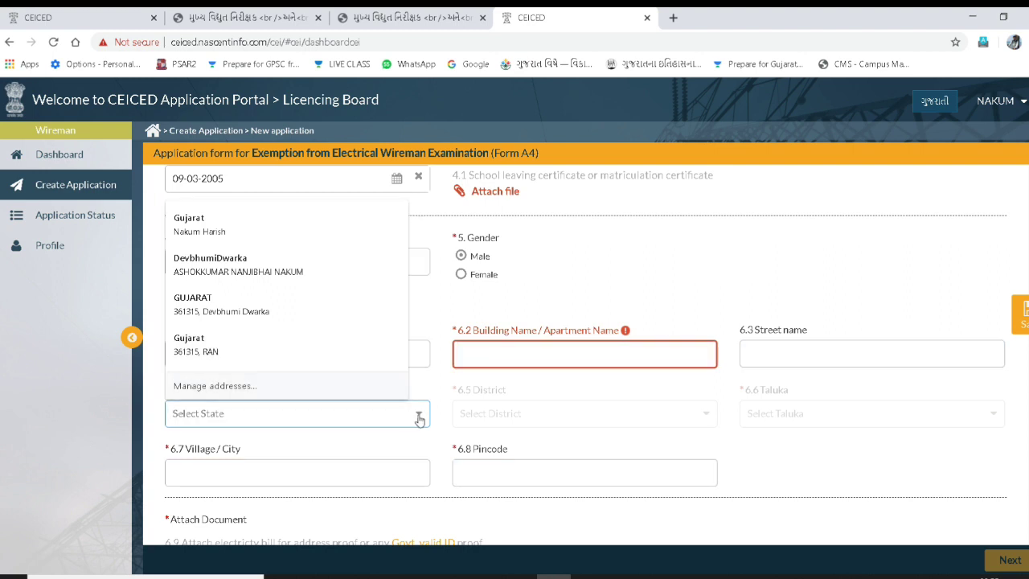
{"action": "type", "text": "d"}
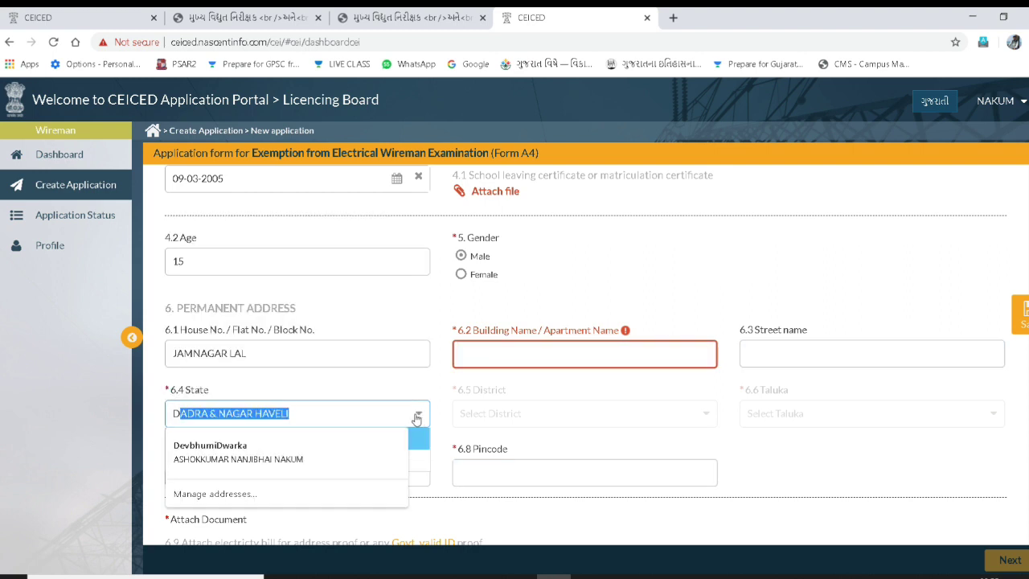
{"action": "key", "text": "BackSpace"}
{"action": "key", "text": "BackSpace"}
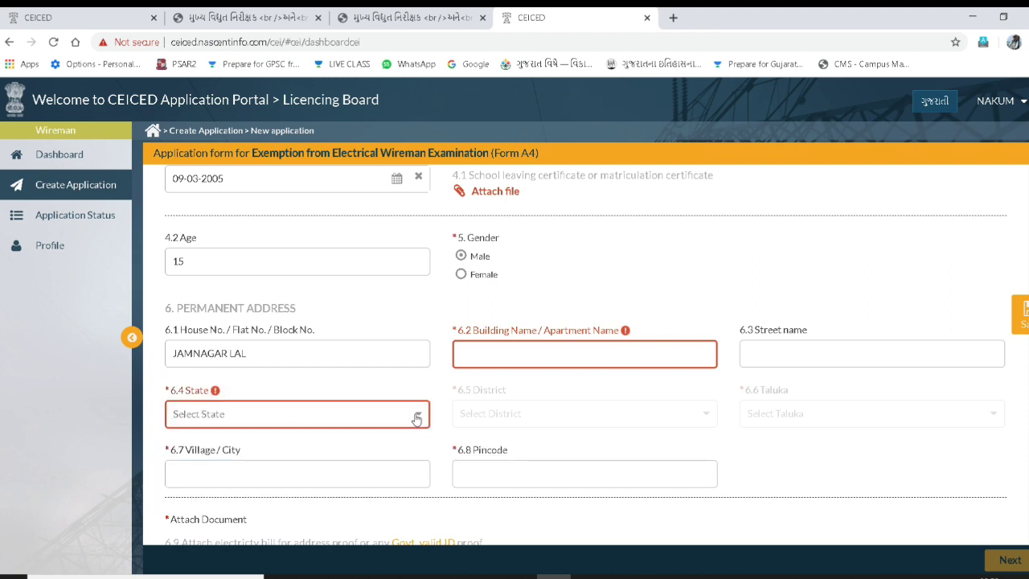
{"action": "type", "text": "g"}
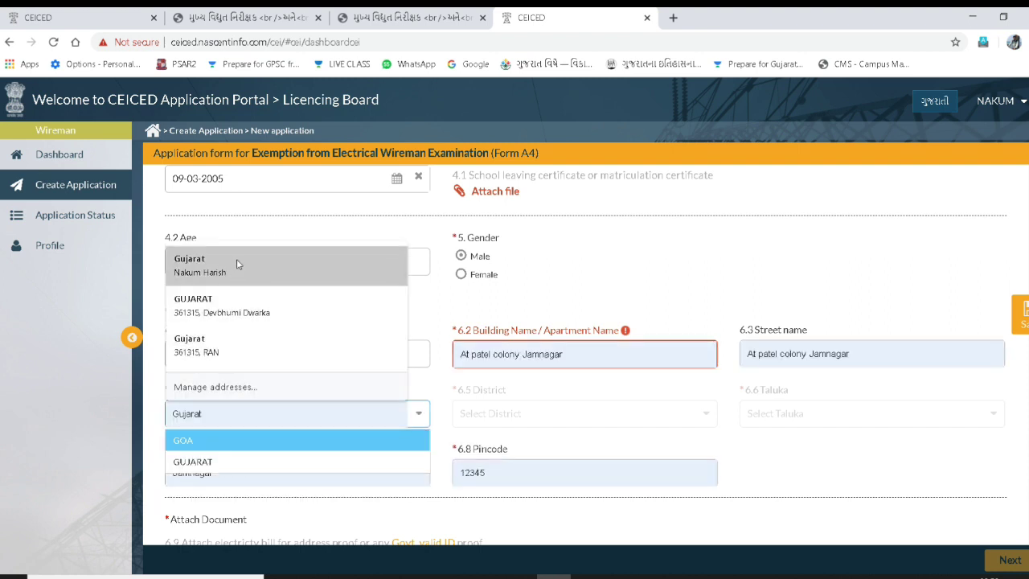
{"action": "left_click", "coordinate": [237, 259]}
{"action": "left_click", "coordinate": [492, 418]}
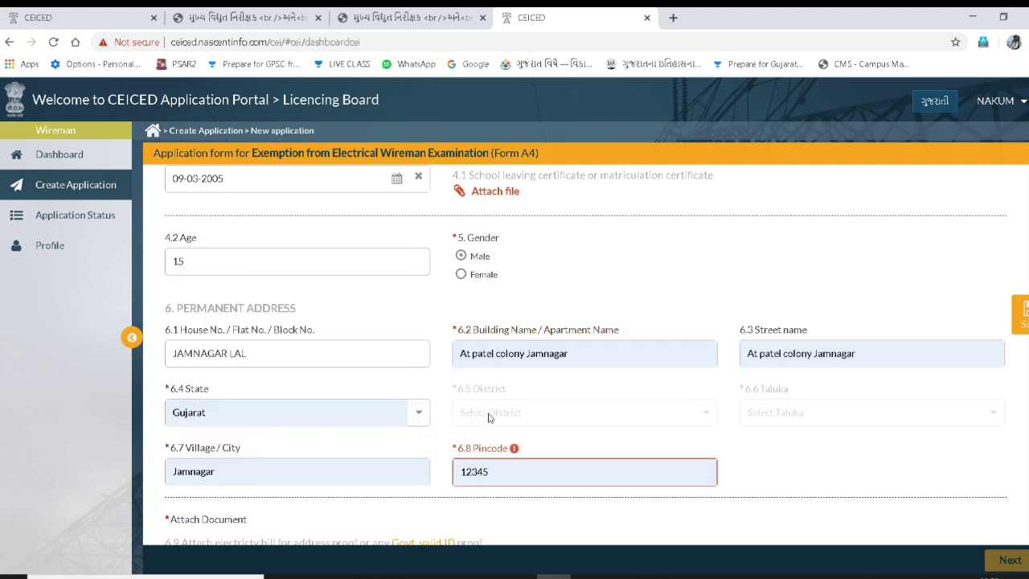
- Set the permanent address state to GUJARAT and district to BHAVNAGAR
{"action": "left_click", "coordinate": [418, 414]}
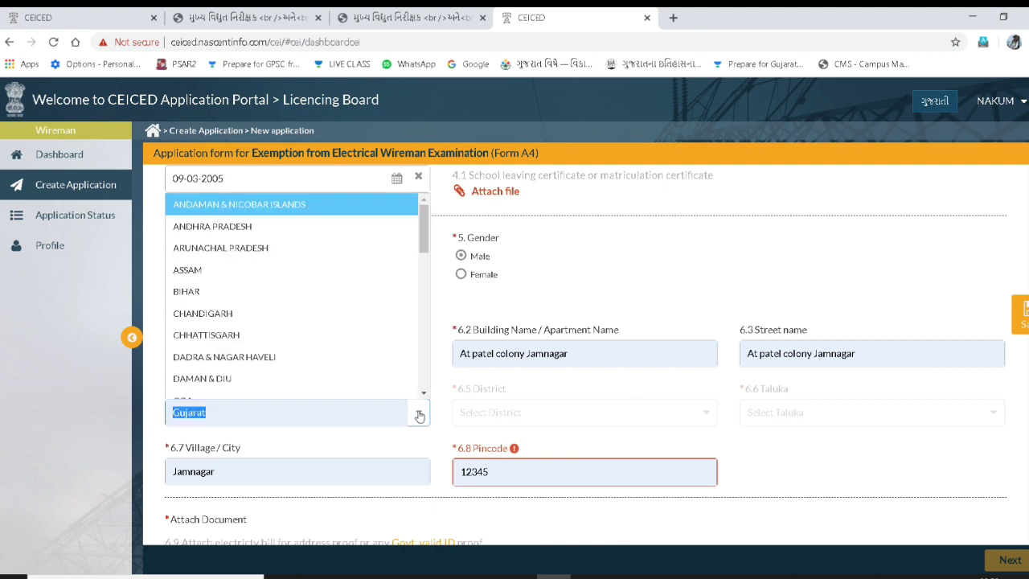
{"action": "scroll", "coordinate": [251, 312], "scroll_direction": "down", "scroll_amount": 2}
{"action": "left_click", "coordinate": [241, 284]}
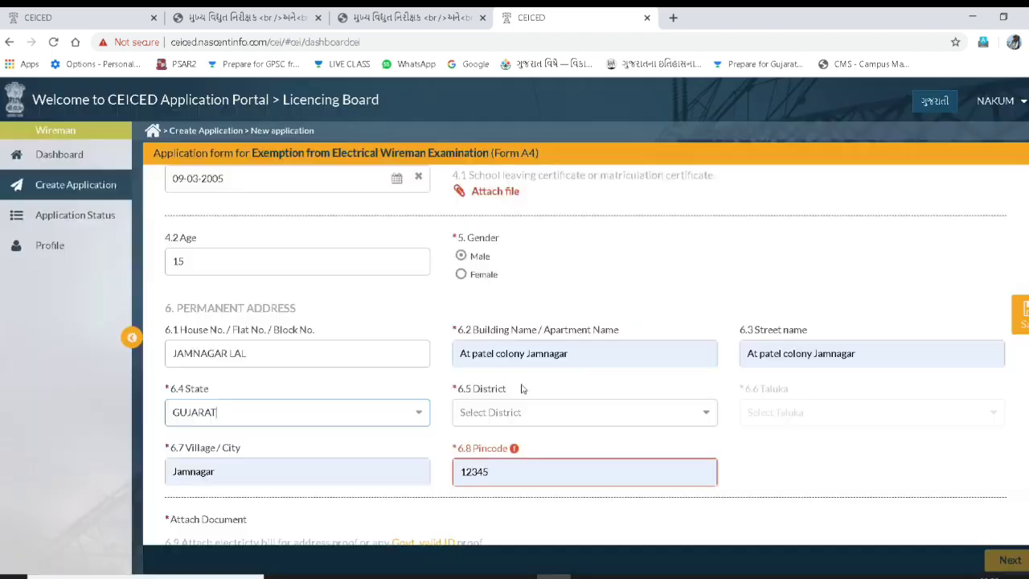
{"action": "left_click", "coordinate": [706, 418]}
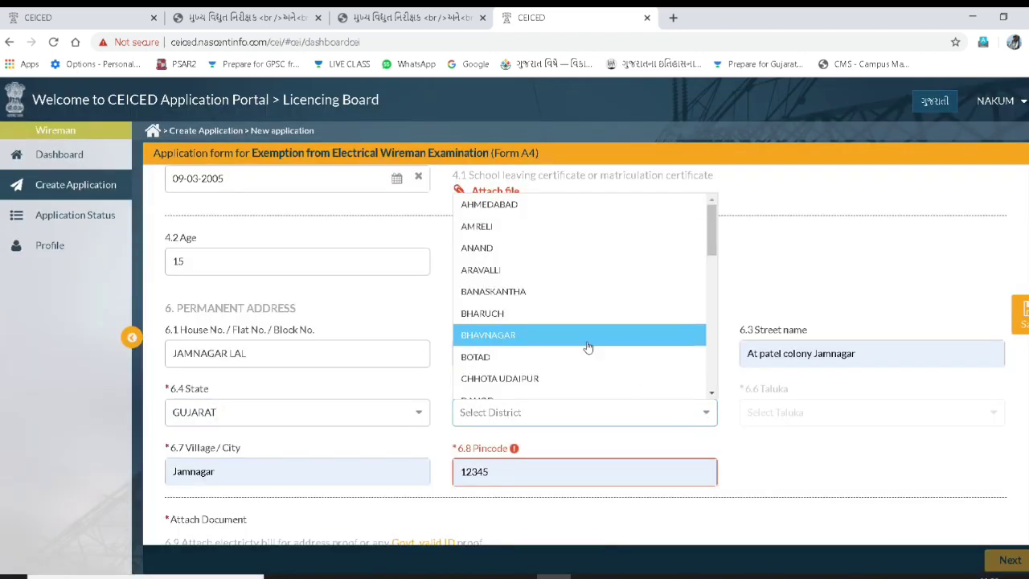
{"action": "left_click", "coordinate": [523, 335]}
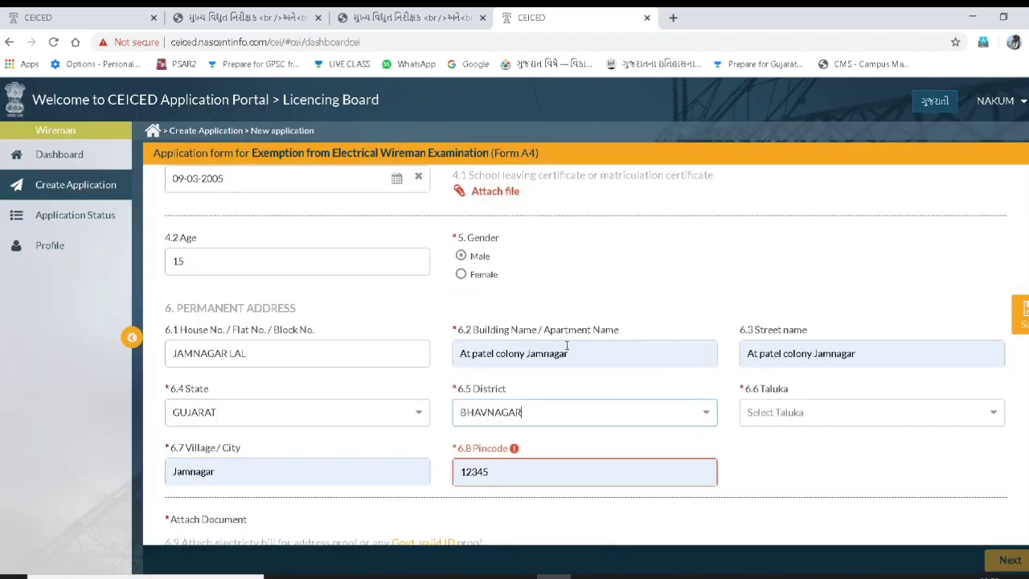
- Choose TALAJA as the taluka and complete the village/city and pincode fields
{"action": "left_click", "coordinate": [990, 422]}
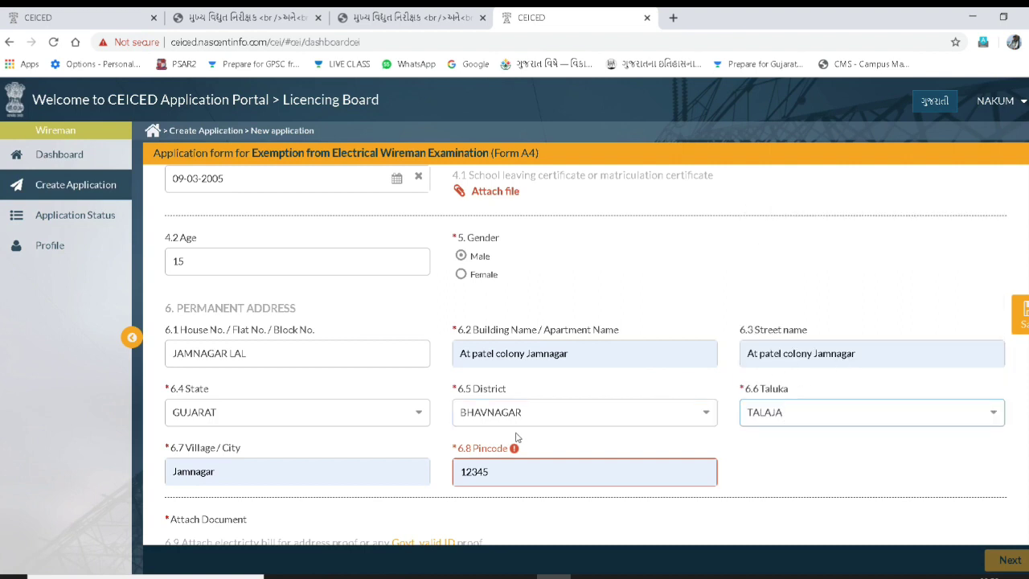
{"action": "scroll", "coordinate": [482, 435], "scroll_direction": "down", "scroll_amount": 1}
{"action": "scroll", "coordinate": [307, 398], "scroll_direction": "down", "scroll_amount": 1}
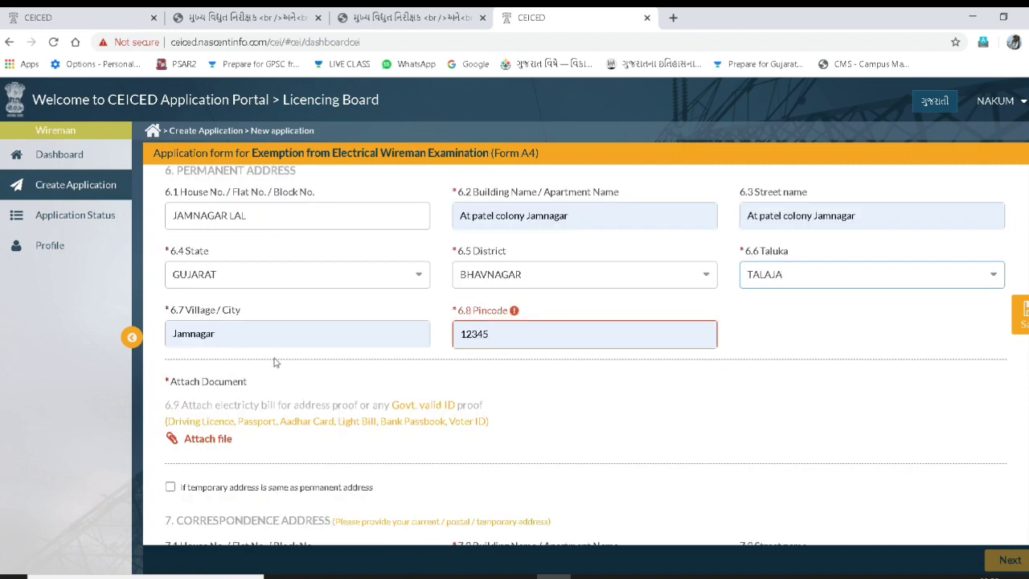
{"action": "left_click", "coordinate": [322, 340]}
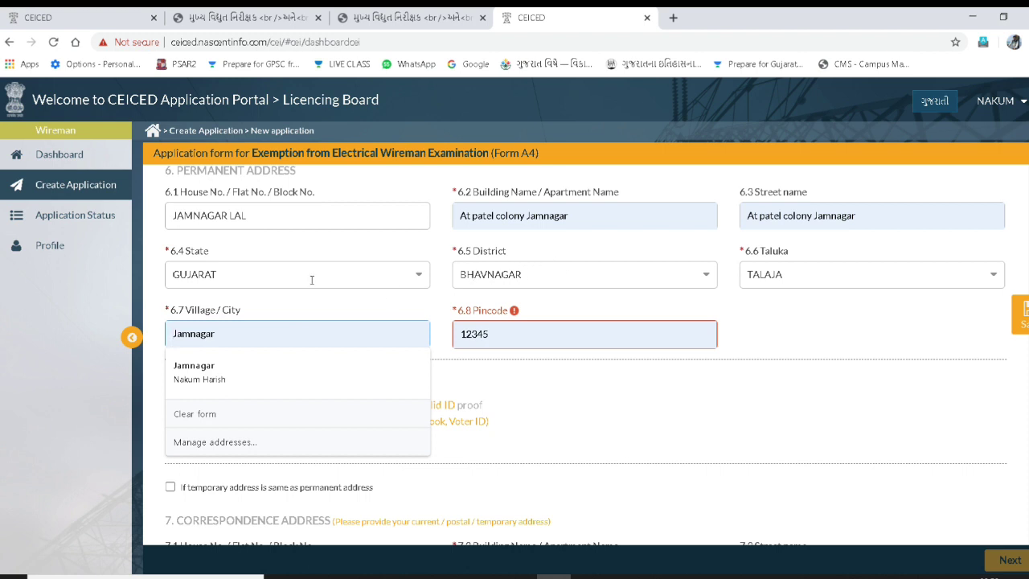
{"action": "left_click", "coordinate": [487, 341]}
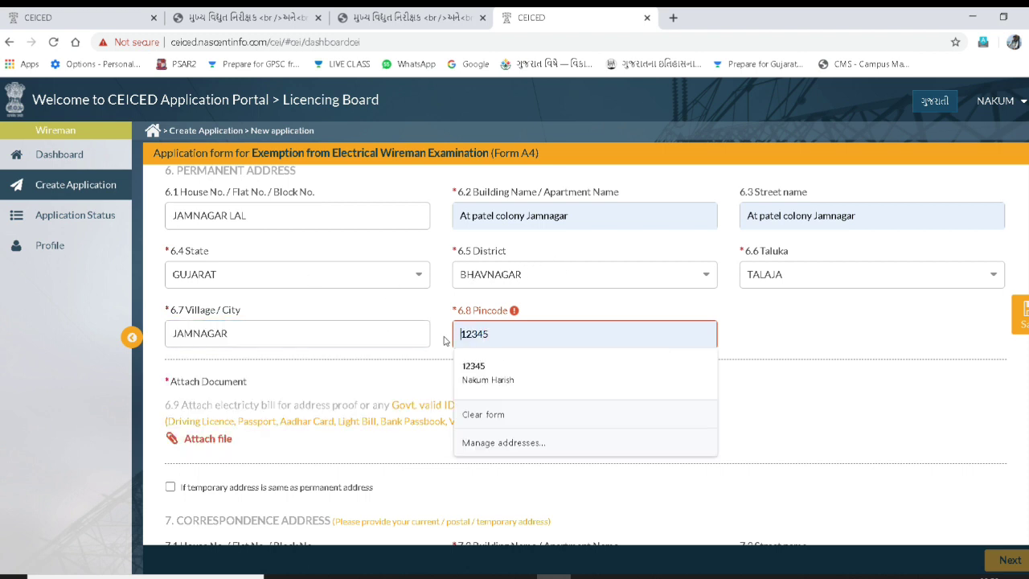
{"action": "scroll", "coordinate": [211, 414], "scroll_direction": "down", "scroll_amount": 2}
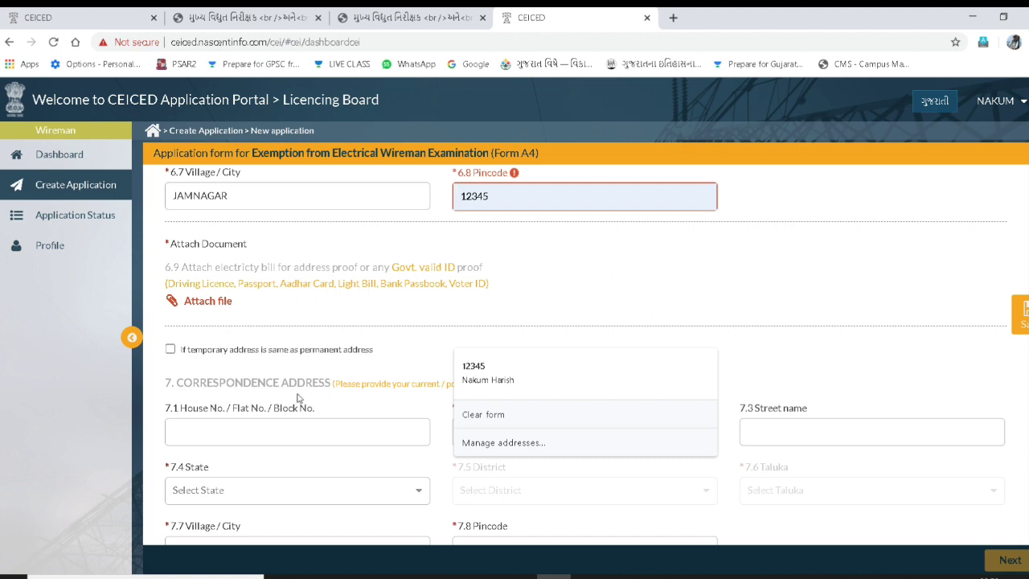
- Copy the permanent address to correspondence and open the Technical Qualification choices
{"action": "left_click", "coordinate": [176, 351]}
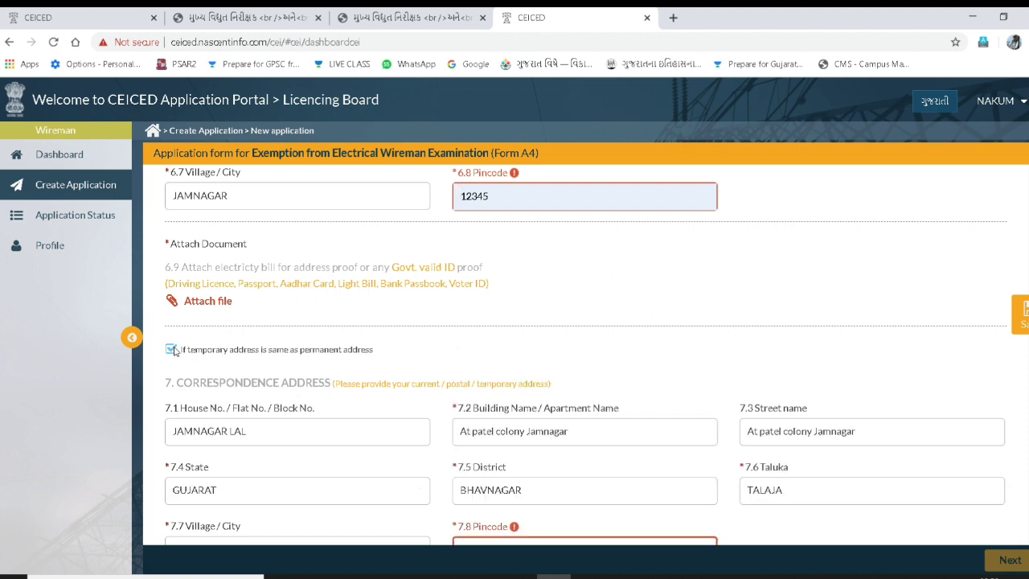
{"action": "scroll", "coordinate": [202, 341], "scroll_direction": "down", "scroll_amount": 2}
{"action": "scroll", "coordinate": [217, 375], "scroll_direction": "down", "scroll_amount": 3}
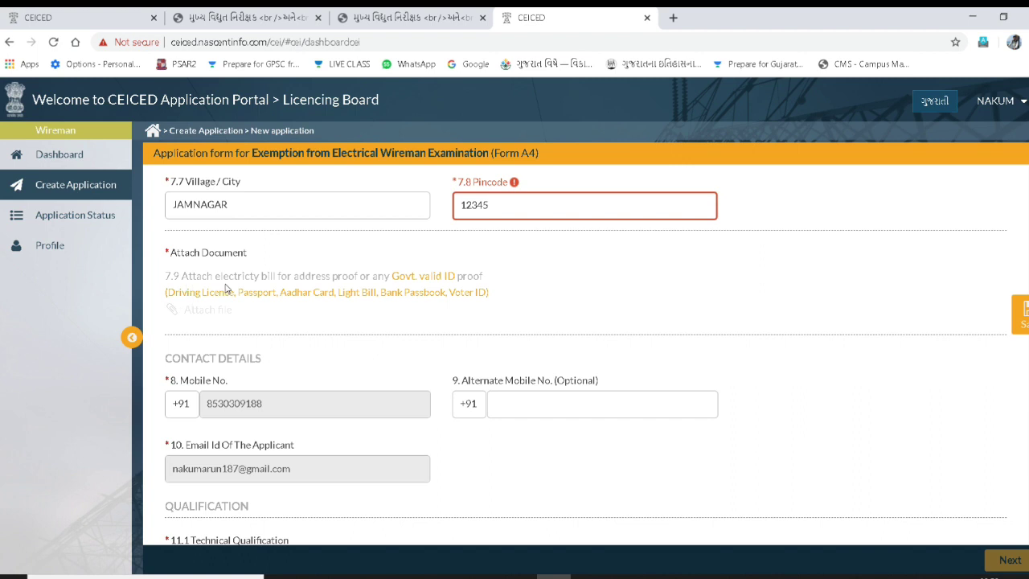
{"action": "scroll", "coordinate": [264, 323], "scroll_direction": "down", "scroll_amount": 1}
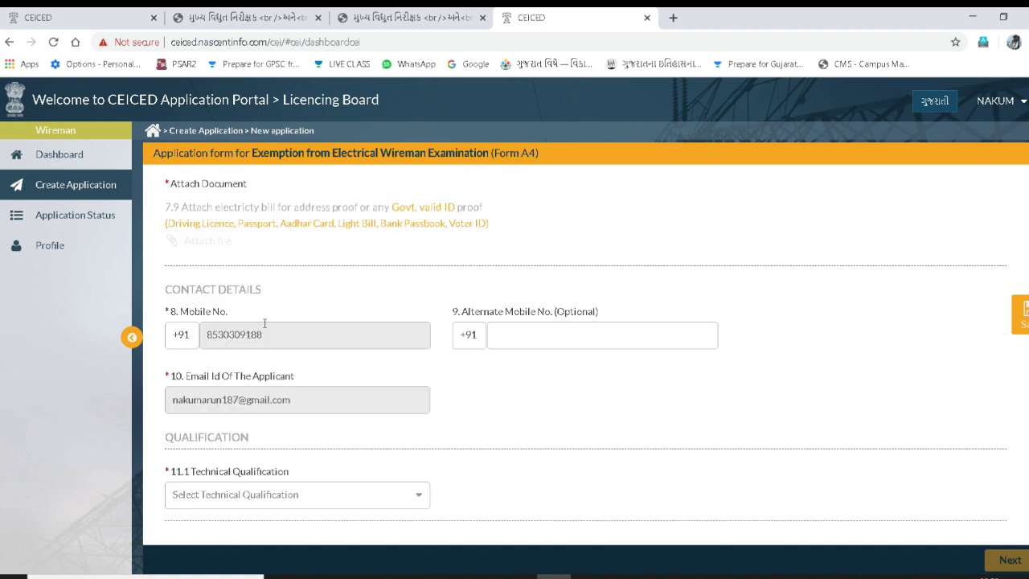
{"action": "scroll", "coordinate": [312, 339], "scroll_direction": "down", "scroll_amount": 2}
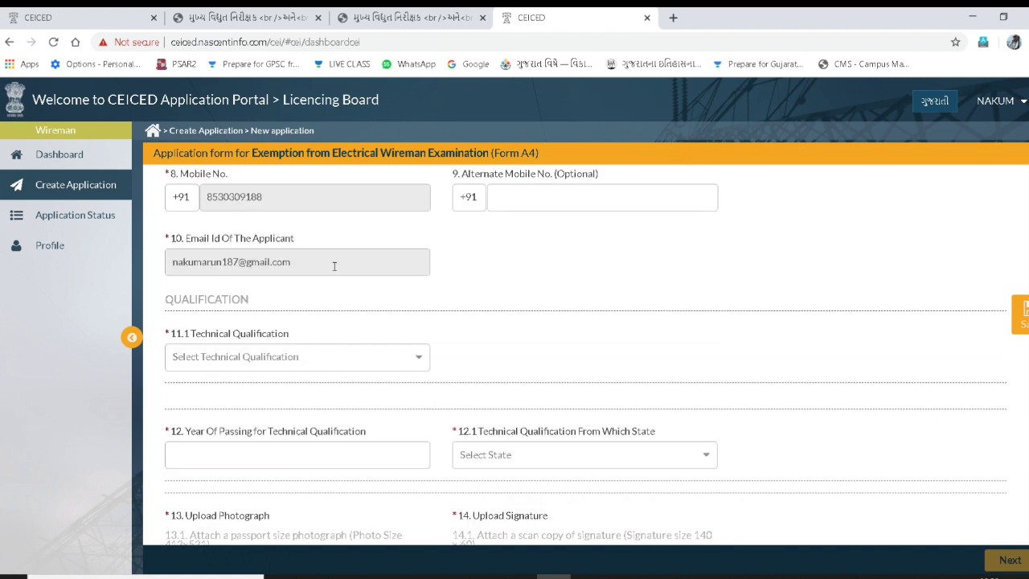
{"action": "scroll", "coordinate": [489, 200], "scroll_direction": "down", "scroll_amount": 1}
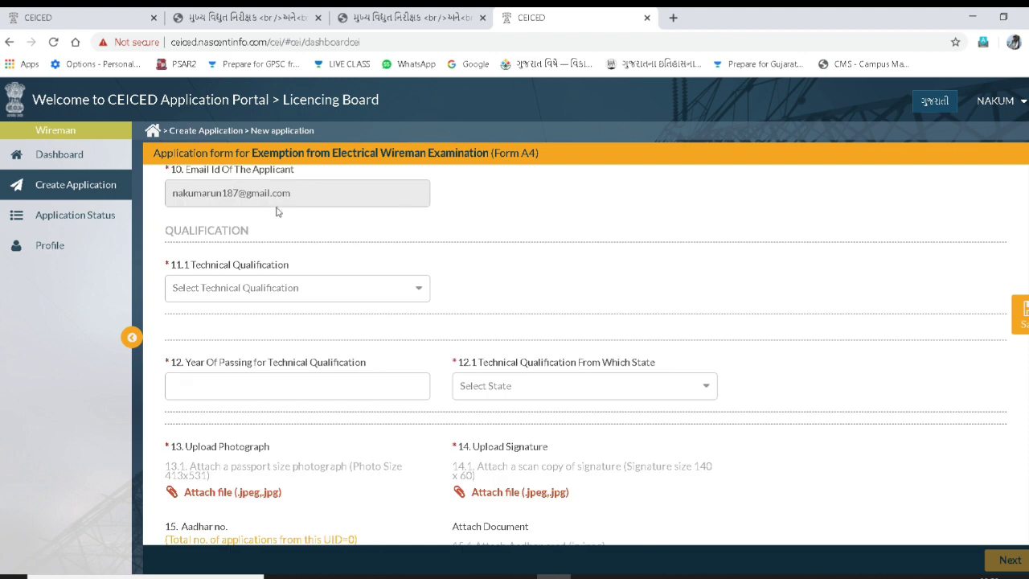
{"action": "scroll", "coordinate": [281, 213], "scroll_direction": "down", "scroll_amount": 1}
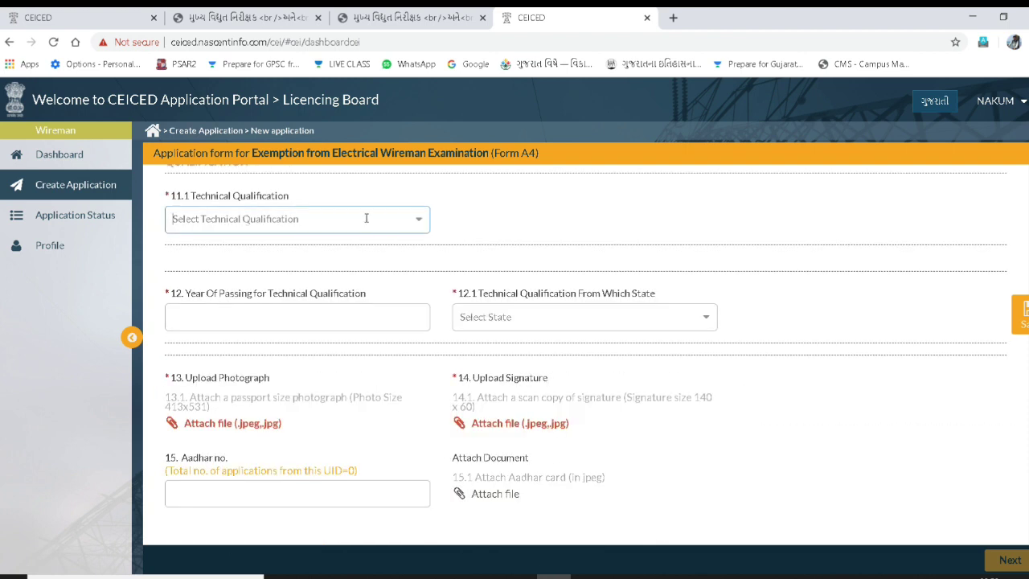
{"action": "left_click", "coordinate": [417, 219]}
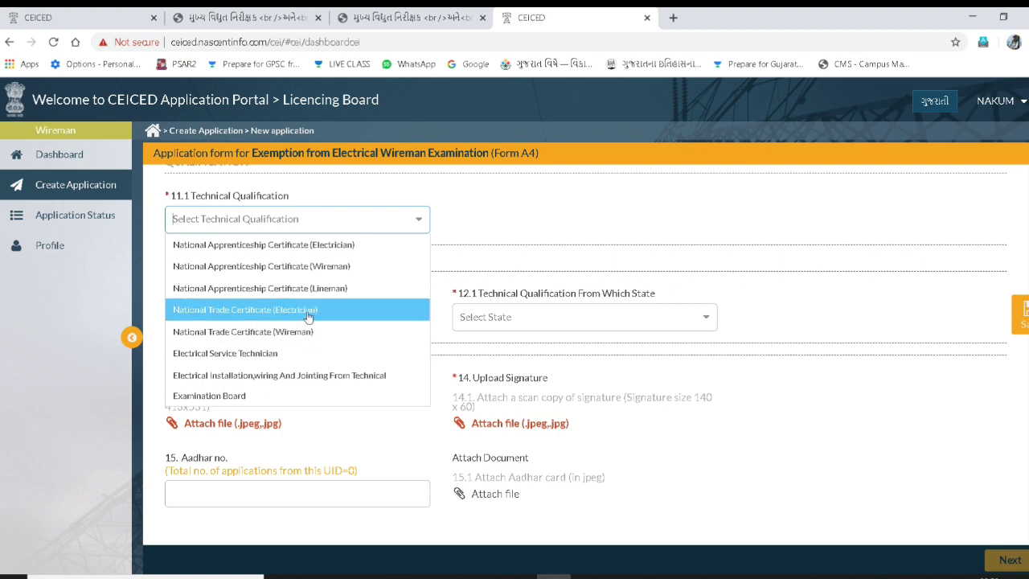
- Choose National Trade Certificate (Electrician) with institute name JAMANAG
{"action": "left_click", "coordinate": [308, 313]}
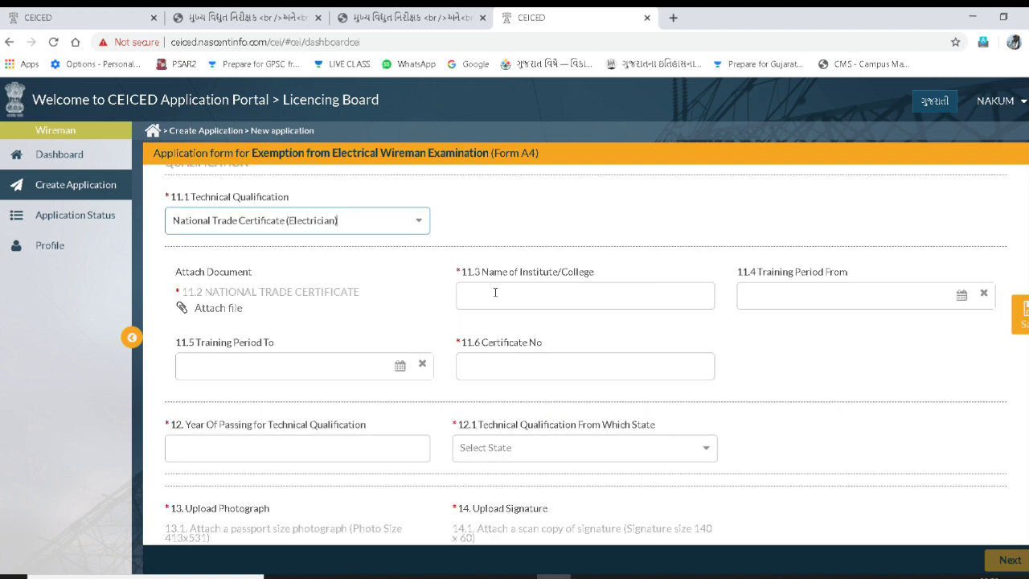
{"action": "left_click", "coordinate": [524, 291]}
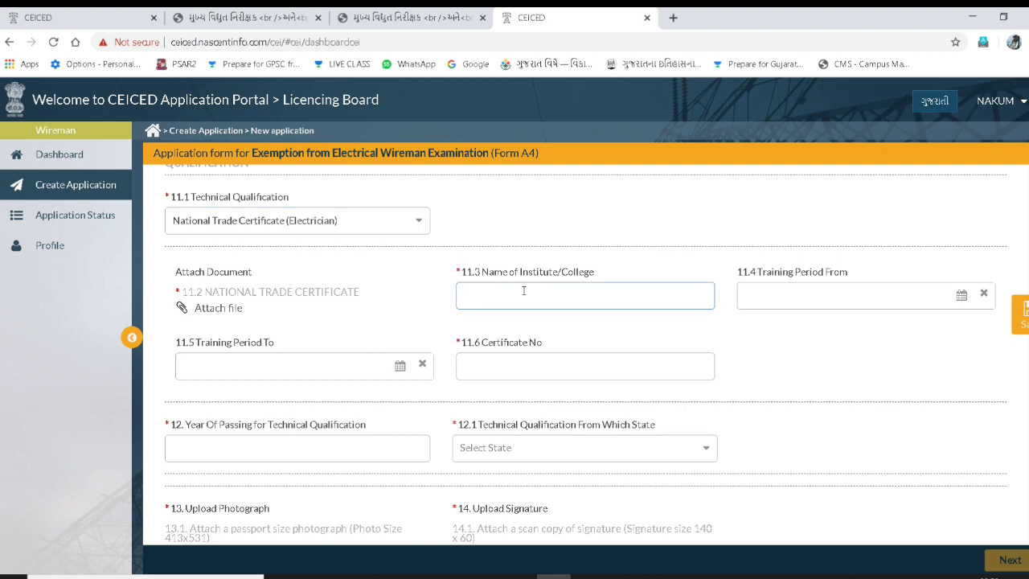
{"action": "type", "text": "jamanag"}
- Set the training period from August, 2018 to July, 2019
{"action": "left_click", "coordinate": [860, 295]}
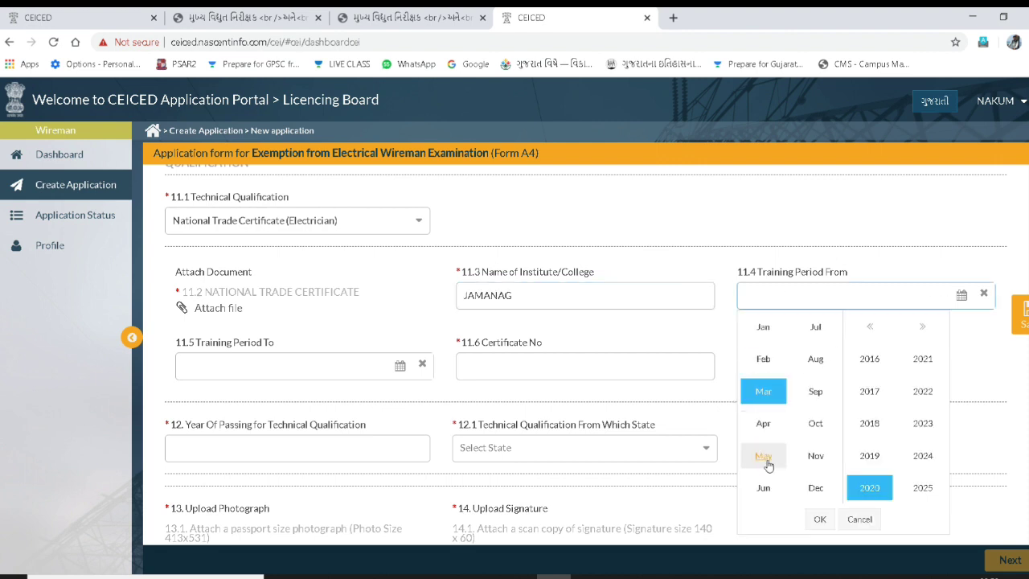
{"action": "left_click", "coordinate": [819, 363]}
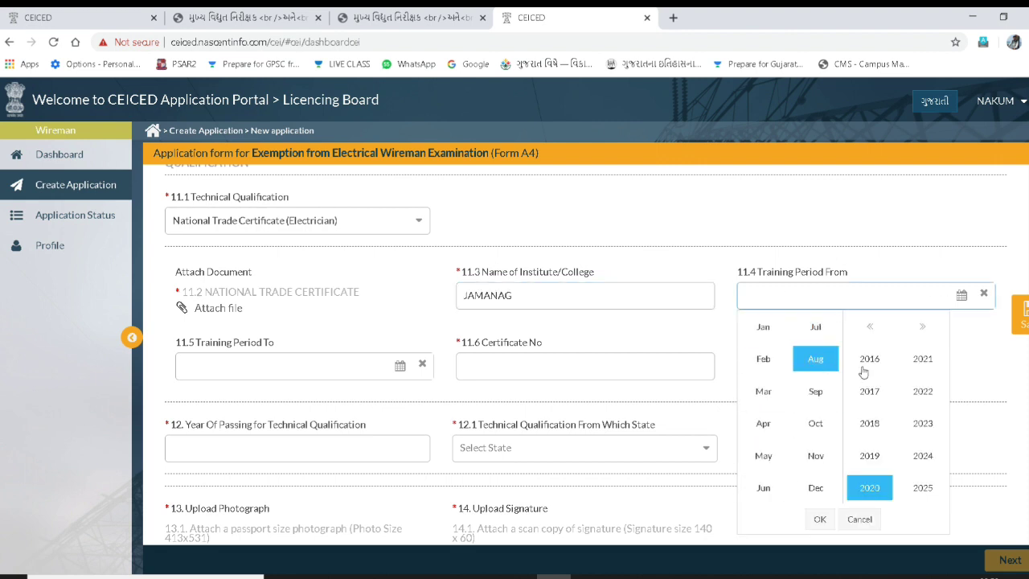
{"action": "left_click", "coordinate": [870, 425]}
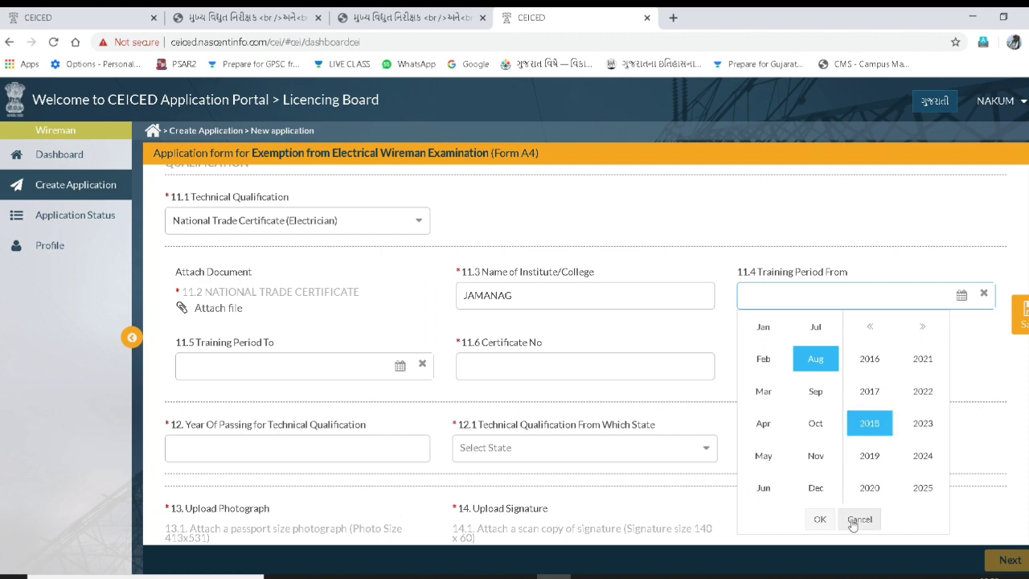
{"action": "left_click", "coordinate": [820, 519]}
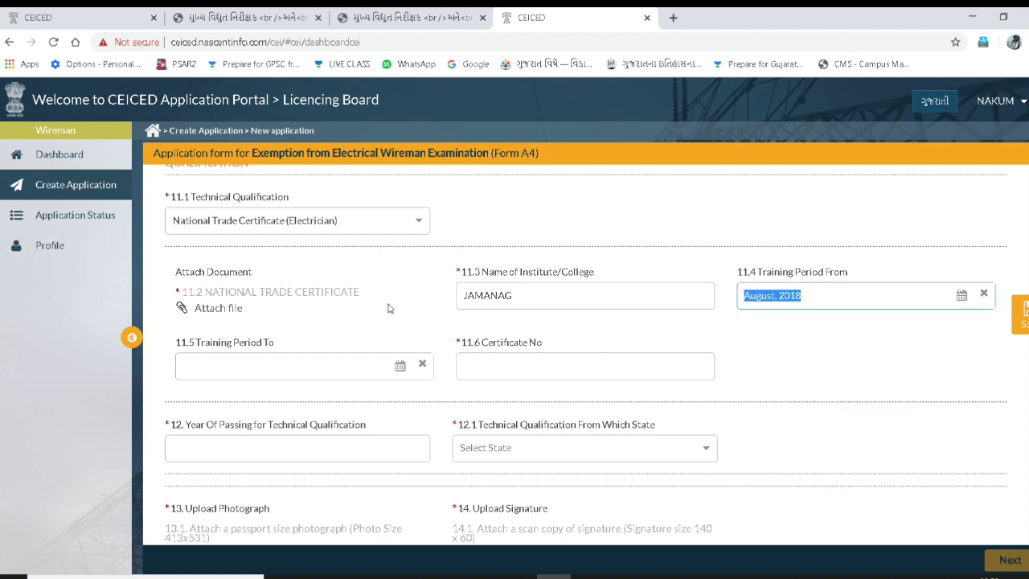
{"action": "left_click", "coordinate": [400, 366]}
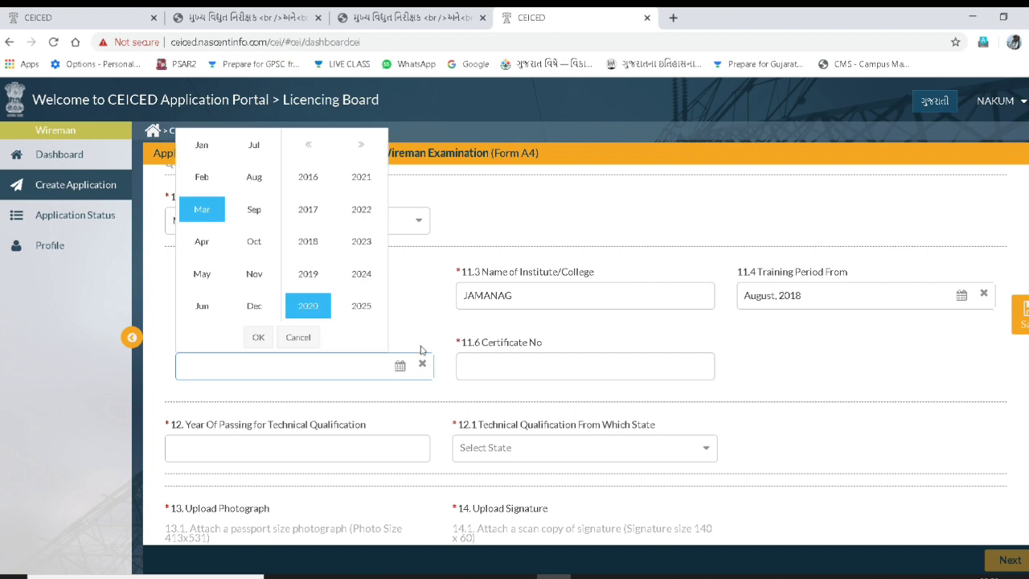
{"action": "left_click", "coordinate": [254, 145]}
{"action": "left_click", "coordinate": [310, 276]}
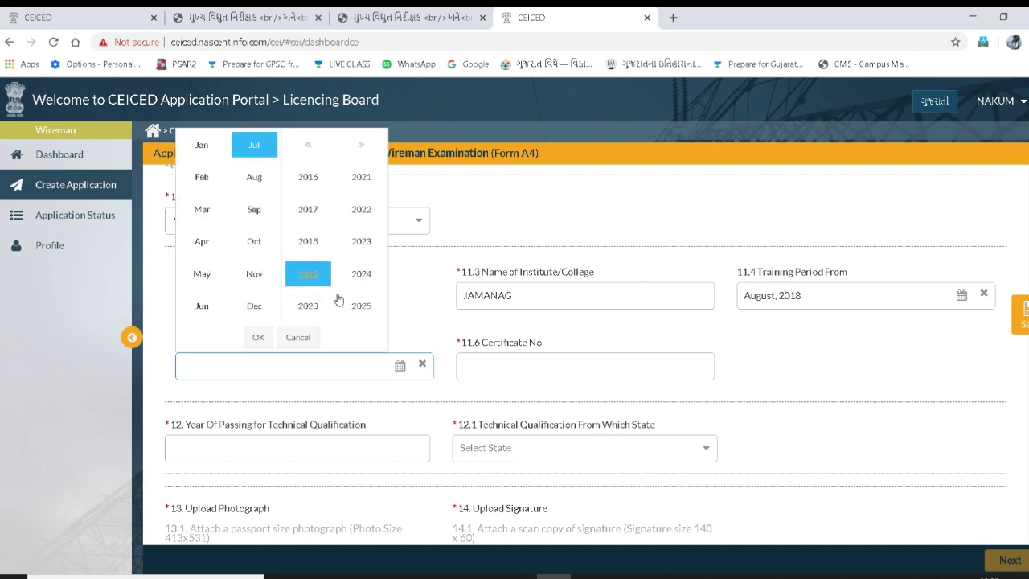
{"action": "left_click", "coordinate": [258, 337]}
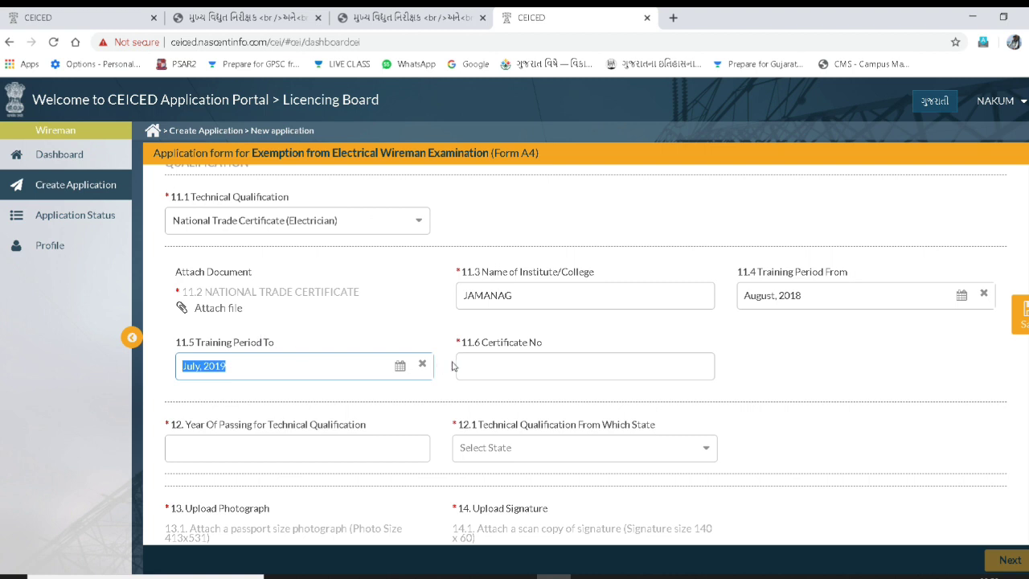
- Enter the certificate number for the qualification
{"action": "left_click", "coordinate": [503, 368]}
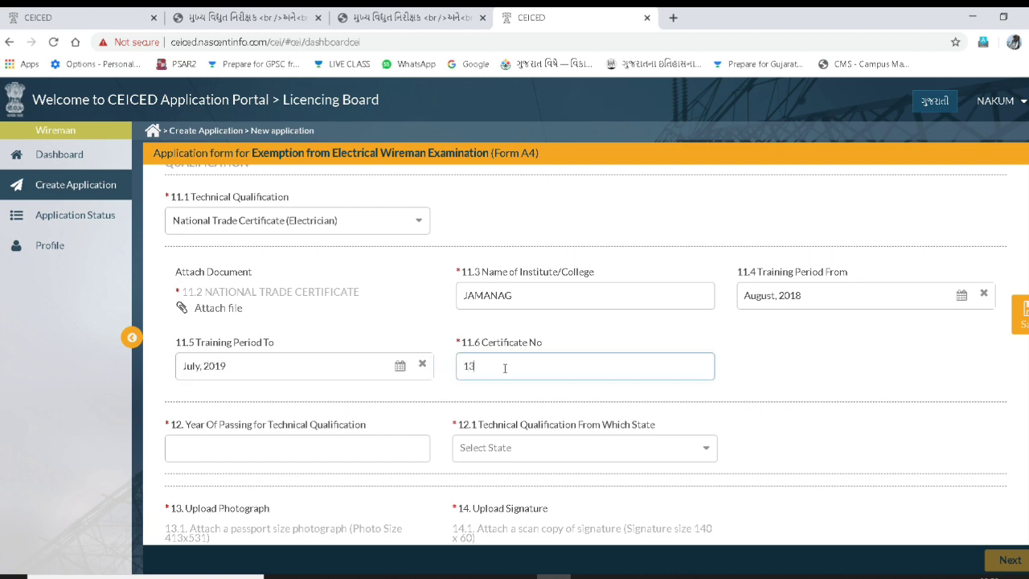
{"action": "left_click", "coordinate": [359, 443]}
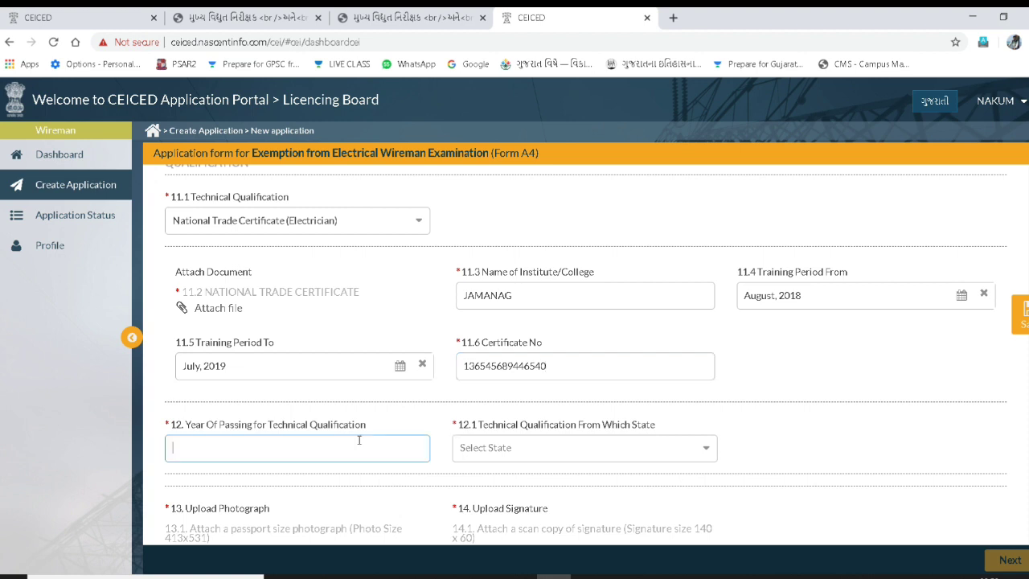
- Enter 2019 as the technical qualification's year of passing
{"action": "type", "text": "20"}
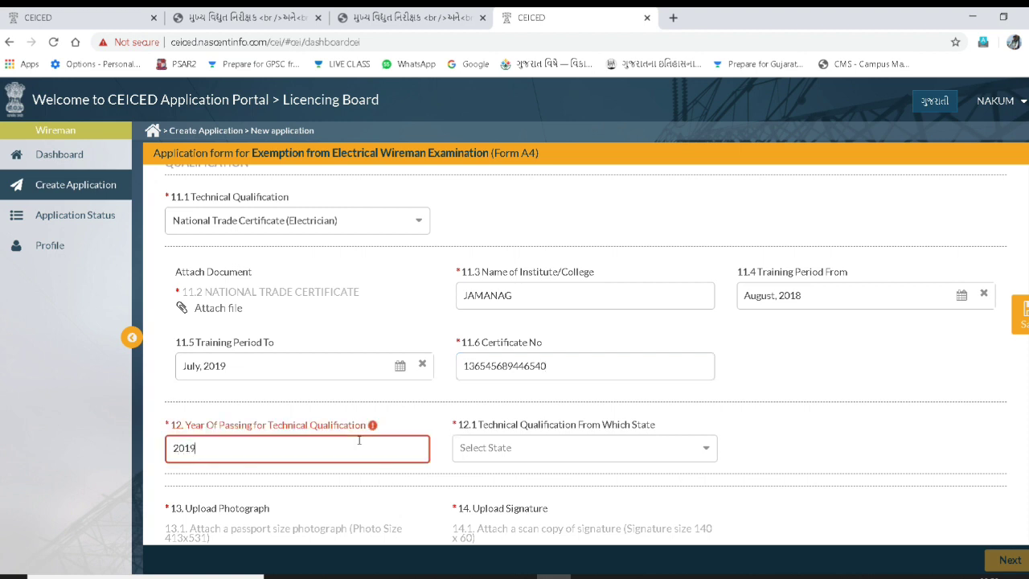
{"action": "type", "text": "19"}
{"action": "key", "text": "Tab"}
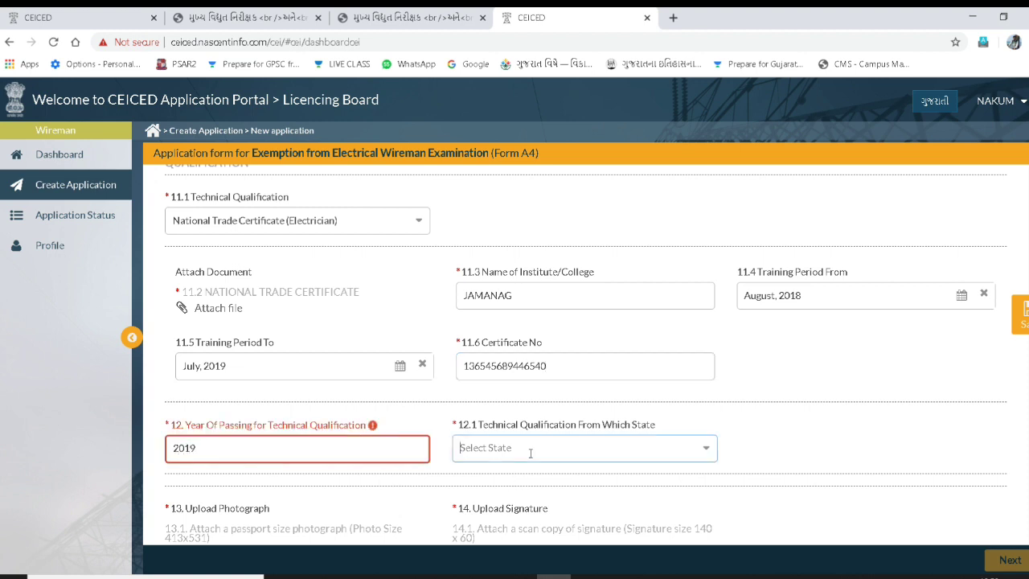
{"action": "left_click", "coordinate": [530, 453]}
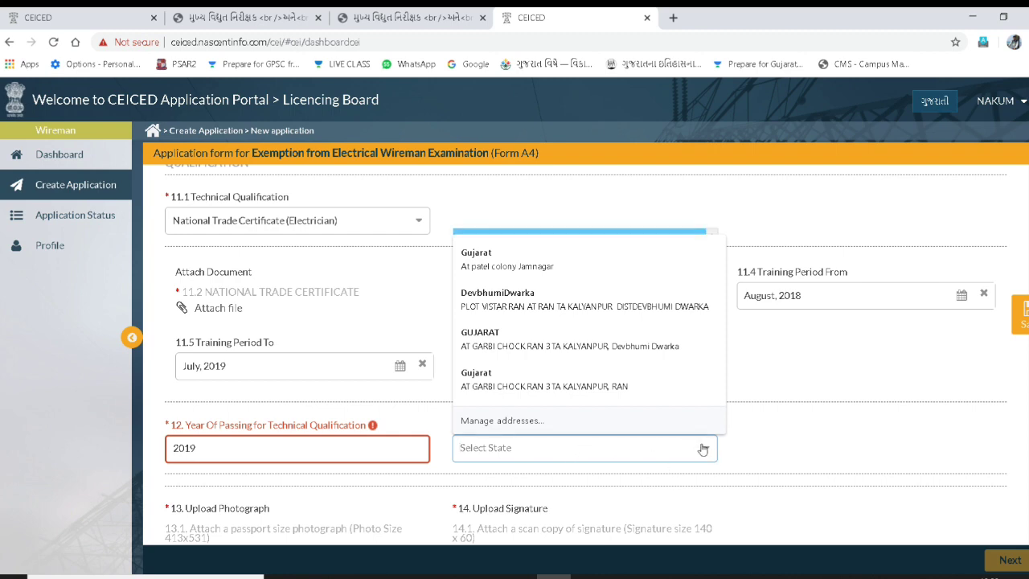
{"action": "scroll", "coordinate": [696, 450], "scroll_direction": "down", "scroll_amount": 3}
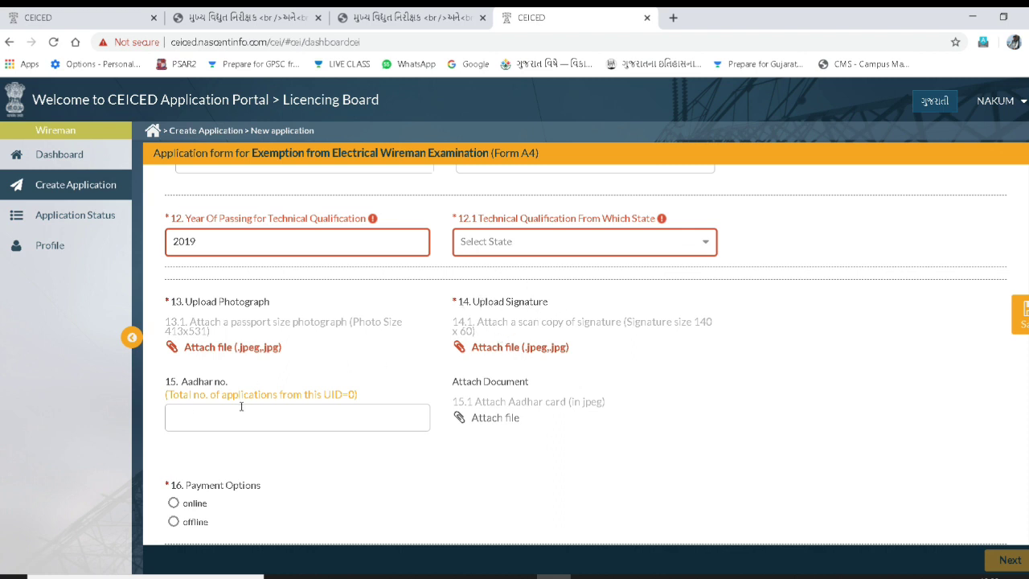
{"action": "scroll", "coordinate": [222, 410], "scroll_direction": "down", "scroll_amount": 1}
{"action": "left_click", "coordinate": [192, 350]}
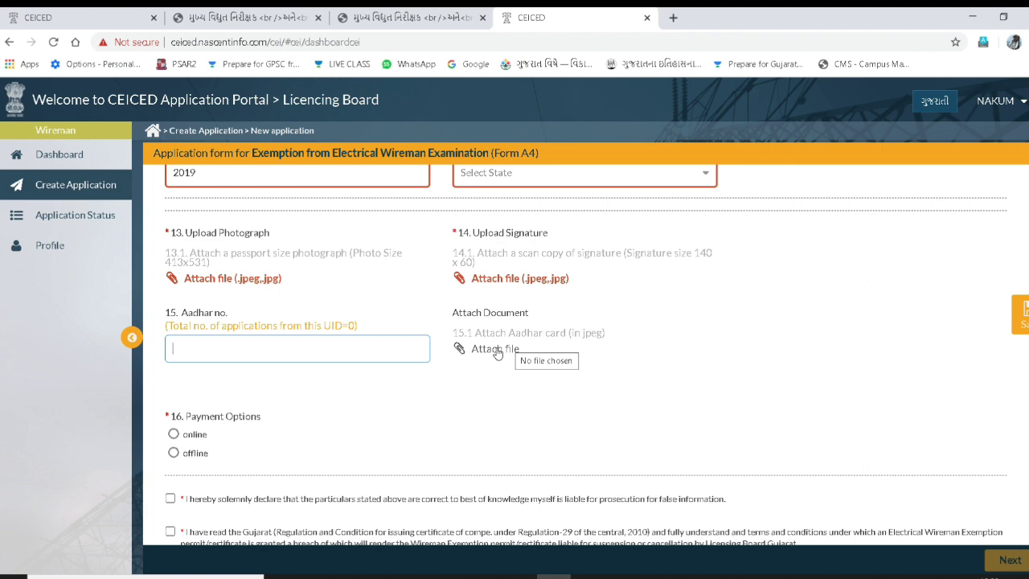
- Choose online payment and accept all three declarations
{"action": "left_click", "coordinate": [175, 437]}
{"action": "scroll", "coordinate": [190, 432], "scroll_direction": "down", "scroll_amount": 1}
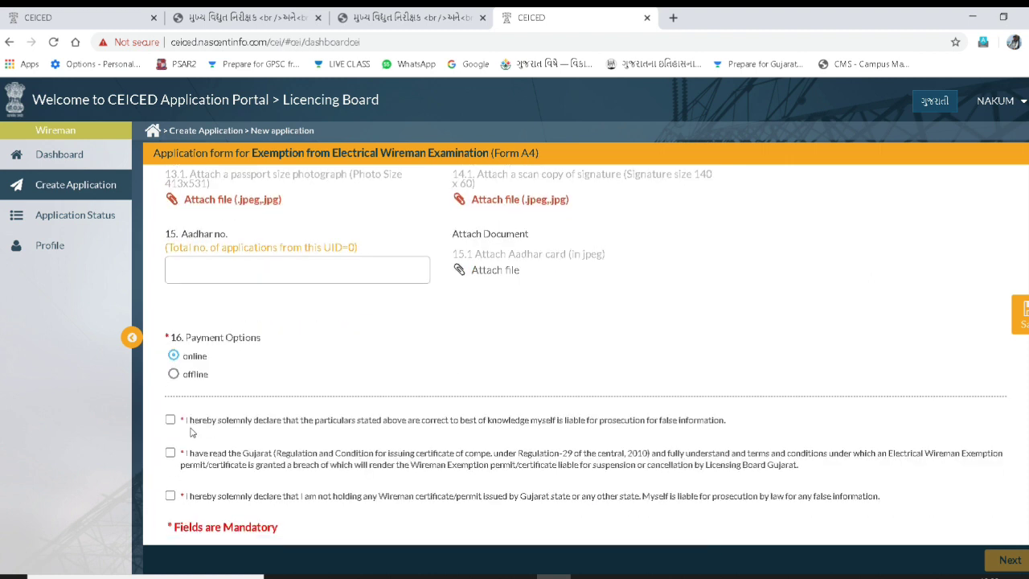
{"action": "left_click", "coordinate": [170, 419]}
{"action": "left_click", "coordinate": [171, 453]}
{"action": "left_click", "coordinate": [170, 496]}
{"action": "triple_click", "coordinate": [501, 368]}
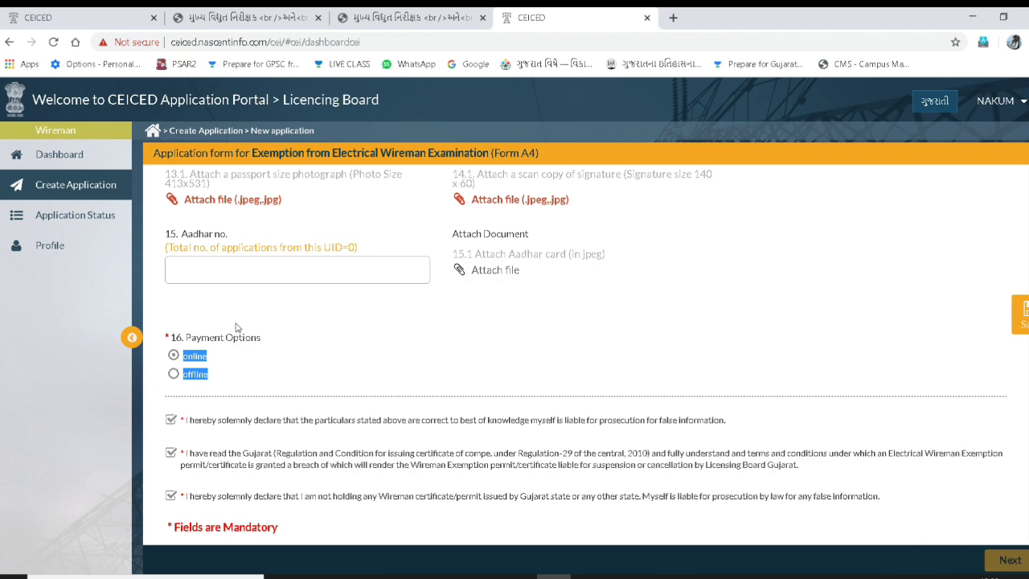
{"action": "scroll", "coordinate": [239, 328], "scroll_direction": "up", "scroll_amount": 6}
- Delete the draft Form A4 application from the Application Status list
{"action": "left_click", "coordinate": [69, 216]}
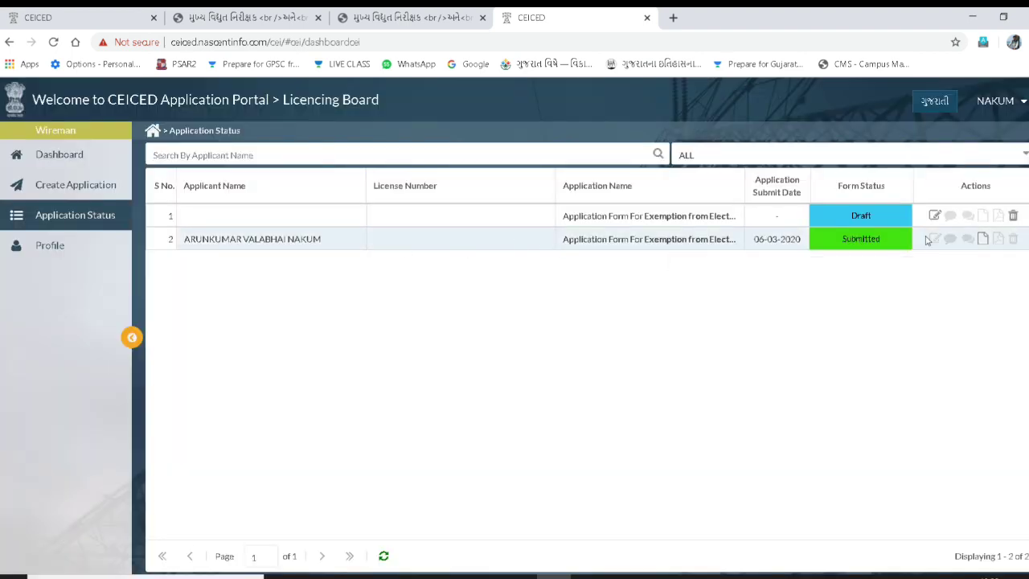
{"action": "left_click", "coordinate": [1012, 218]}
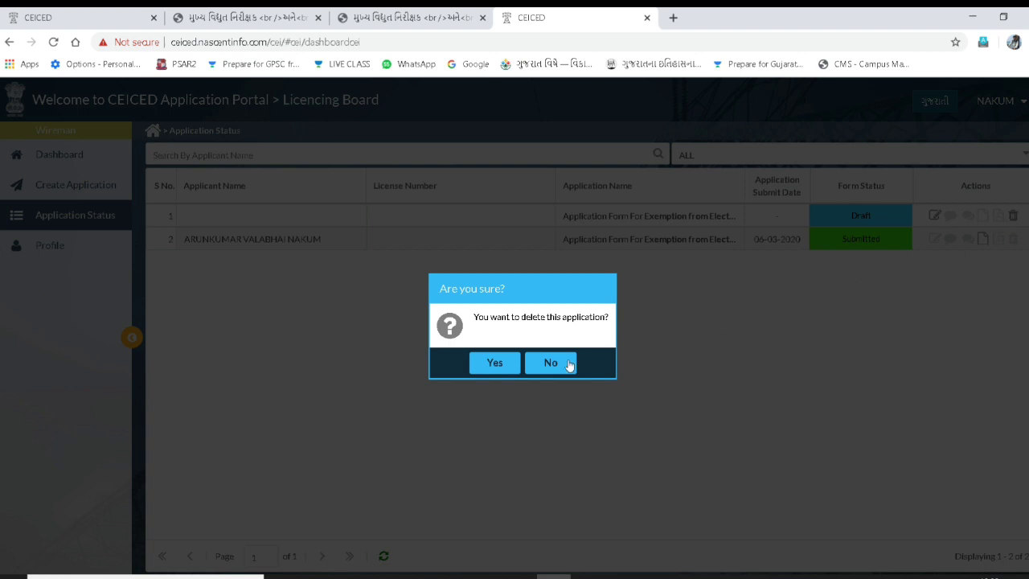
{"action": "left_click", "coordinate": [493, 365]}
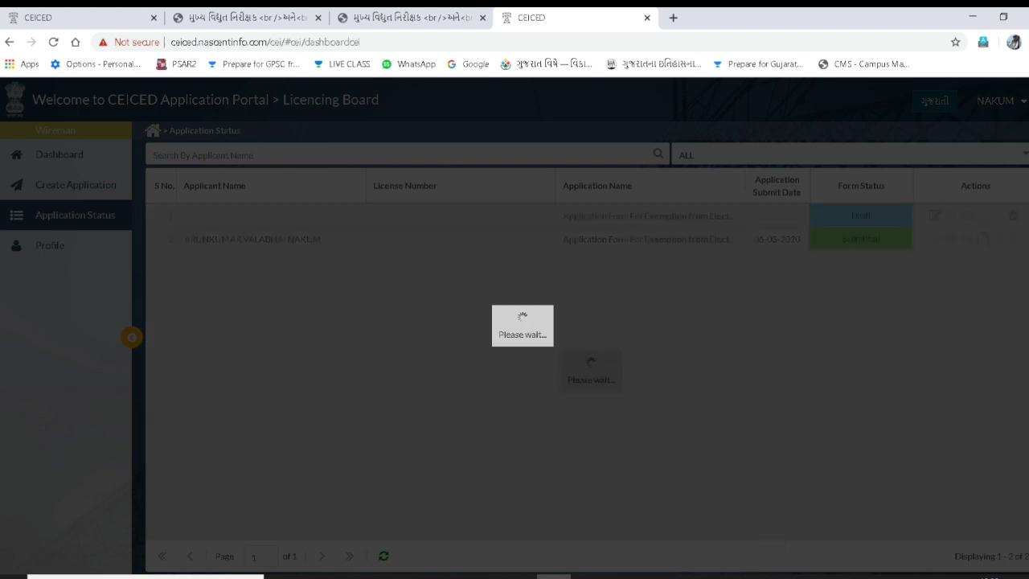